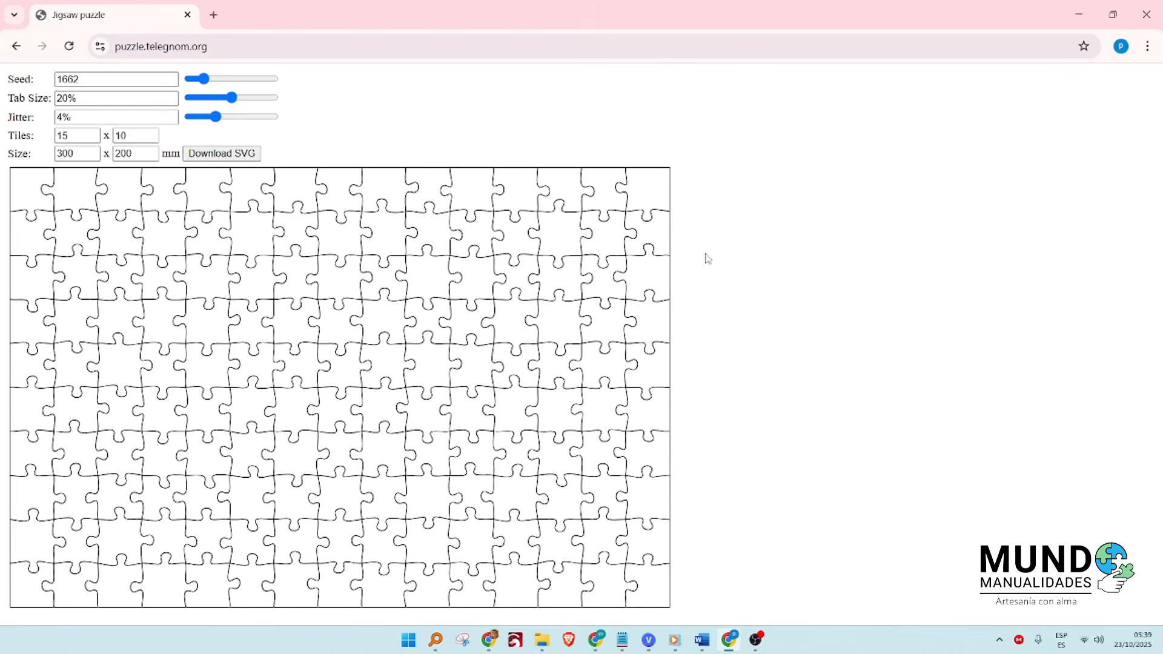
Set the puzzle size to 100 x 100 mm.
double_click(77, 153)
text(1)
key(Tab)
text(1)
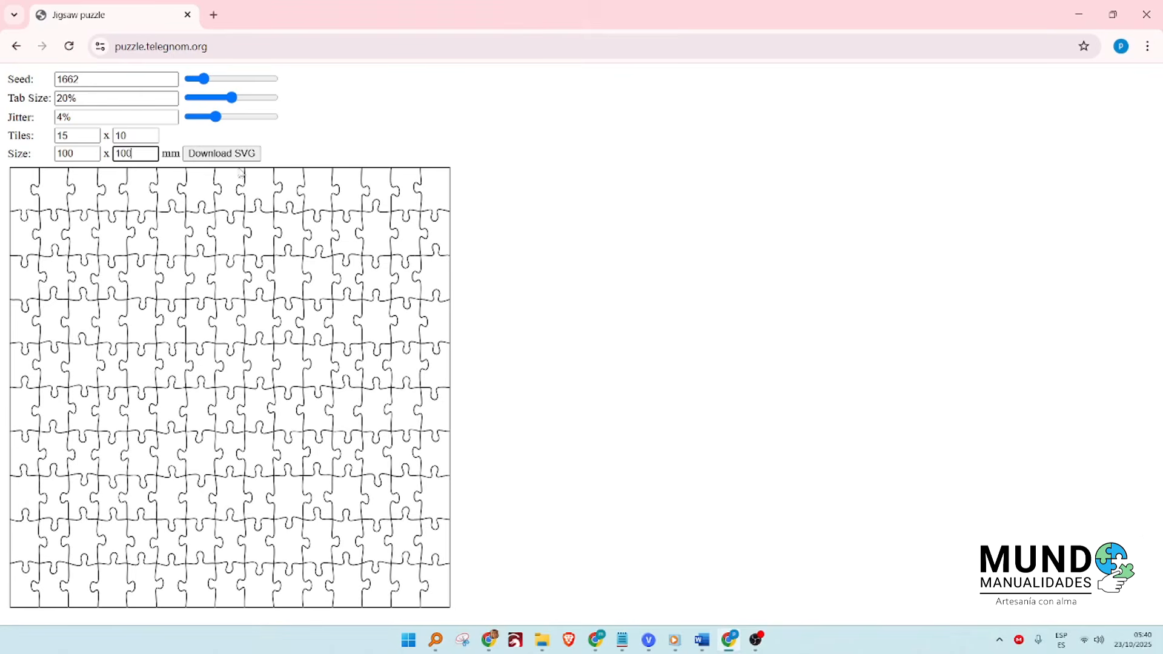
Set the number of puzzle tiles to 5 x 5.
drag(73, 135, 39, 136)
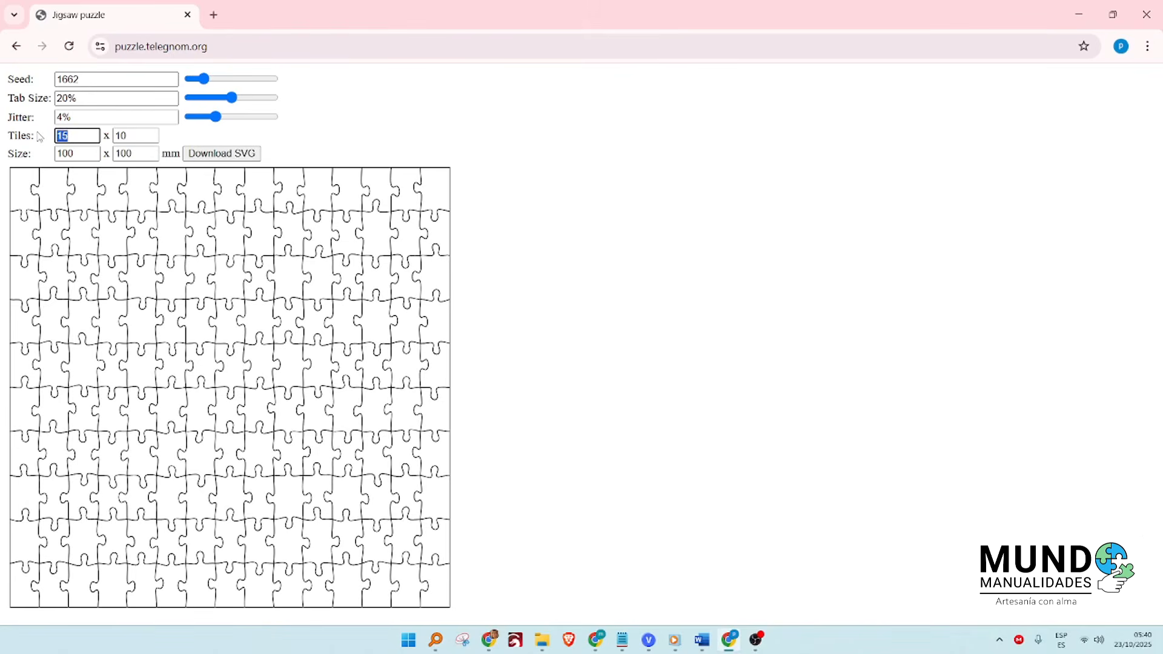
text(1)
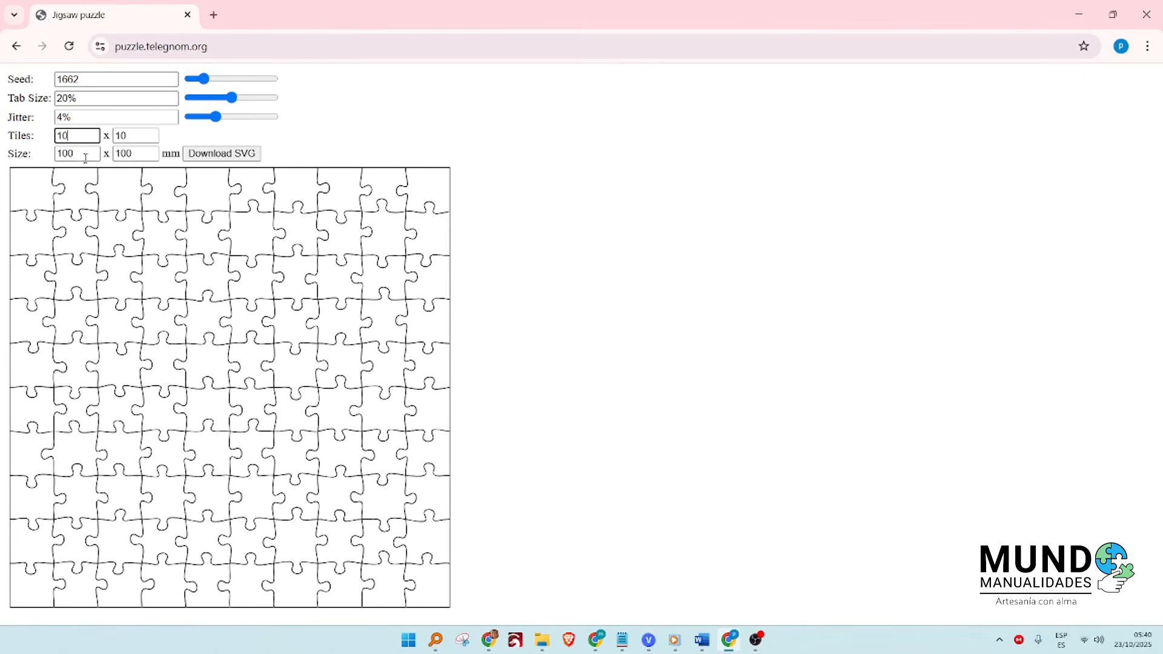
drag(71, 135, 55, 140)
text(5)
drag(142, 136, 116, 138)
text(5)
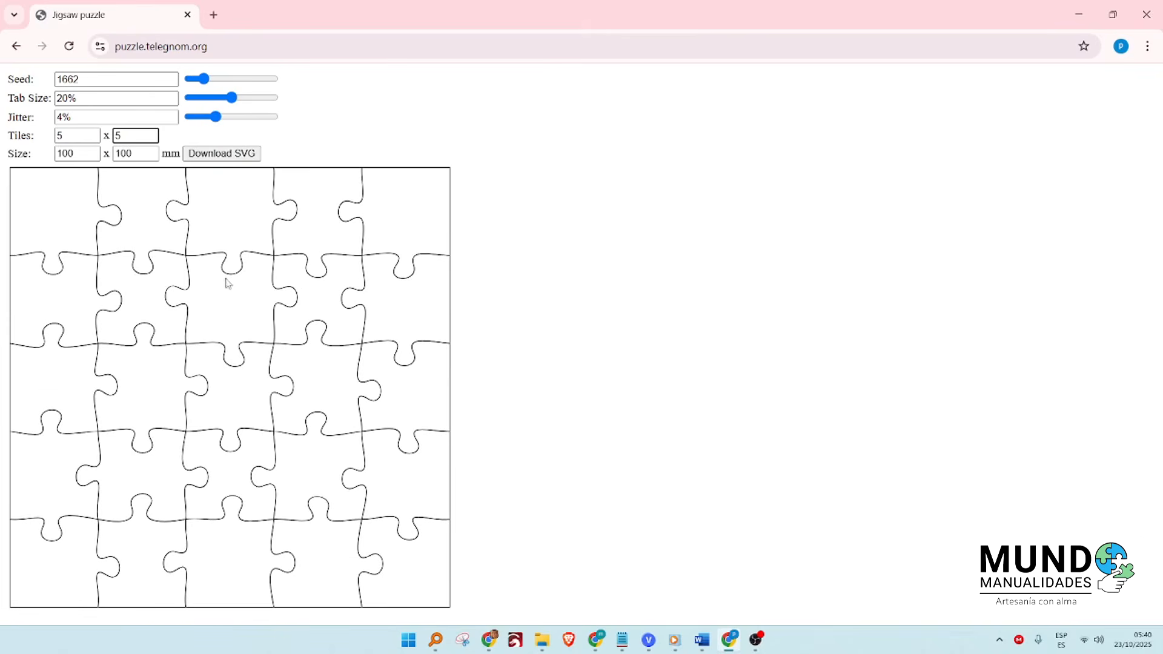
Set the puzzle's jitter to 2%.
click(79, 115)
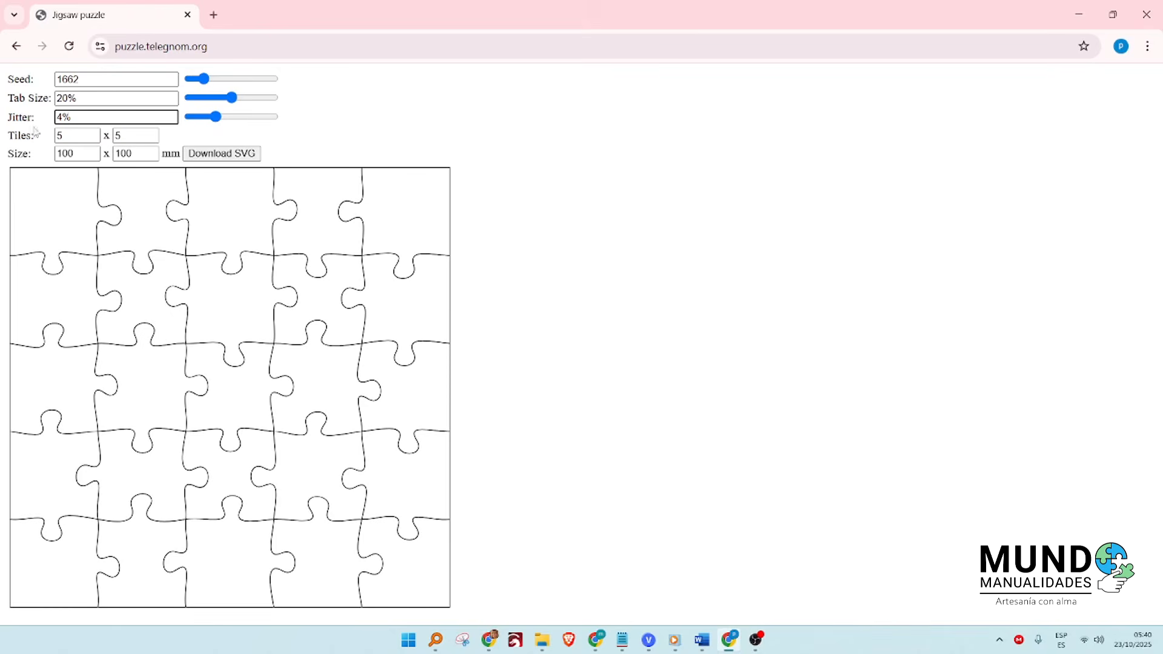
drag(216, 116, 254, 121)
double_click(59, 117)
text(2)
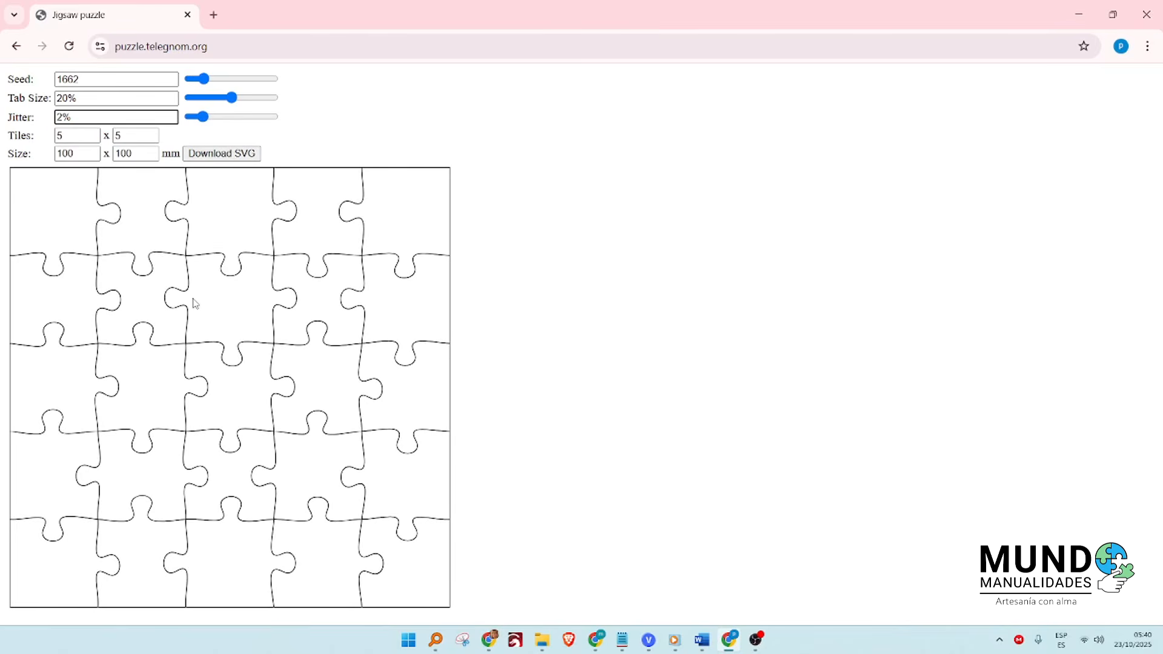
Try a tab size of 25.5% and restore it to 20%.
drag(232, 97, 257, 99)
click(199, 99)
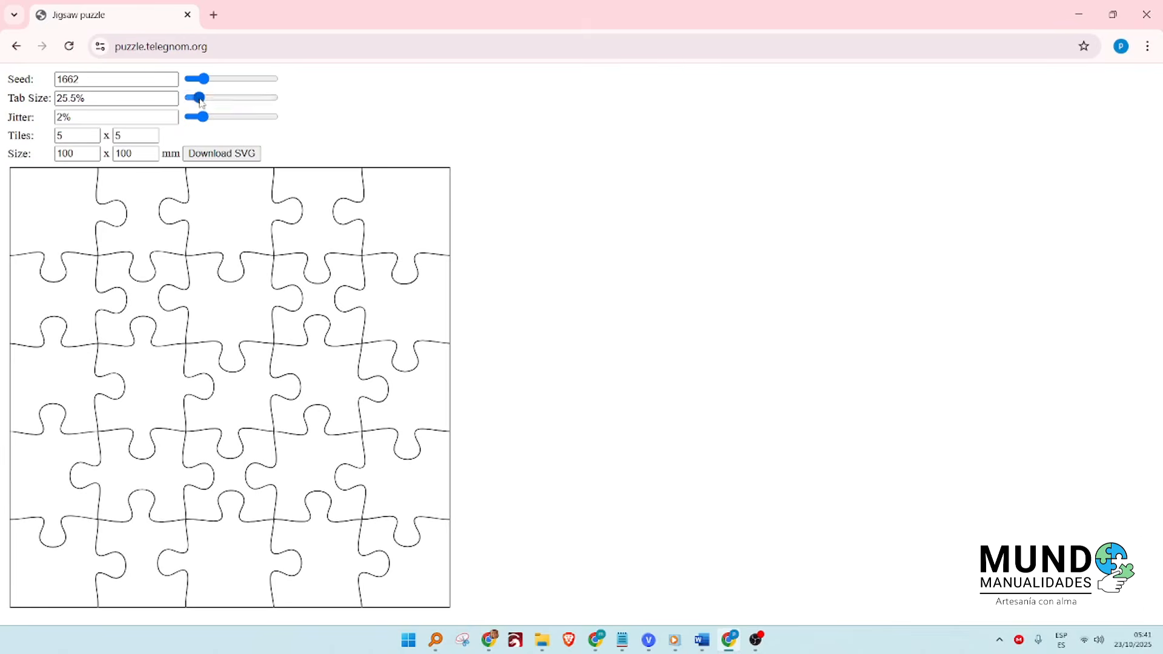
double_click(71, 97)
text(20)
Try the seeds 7676, 8480 and 9285 for other piece layouts, and restore seed 1662.
click(134, 79)
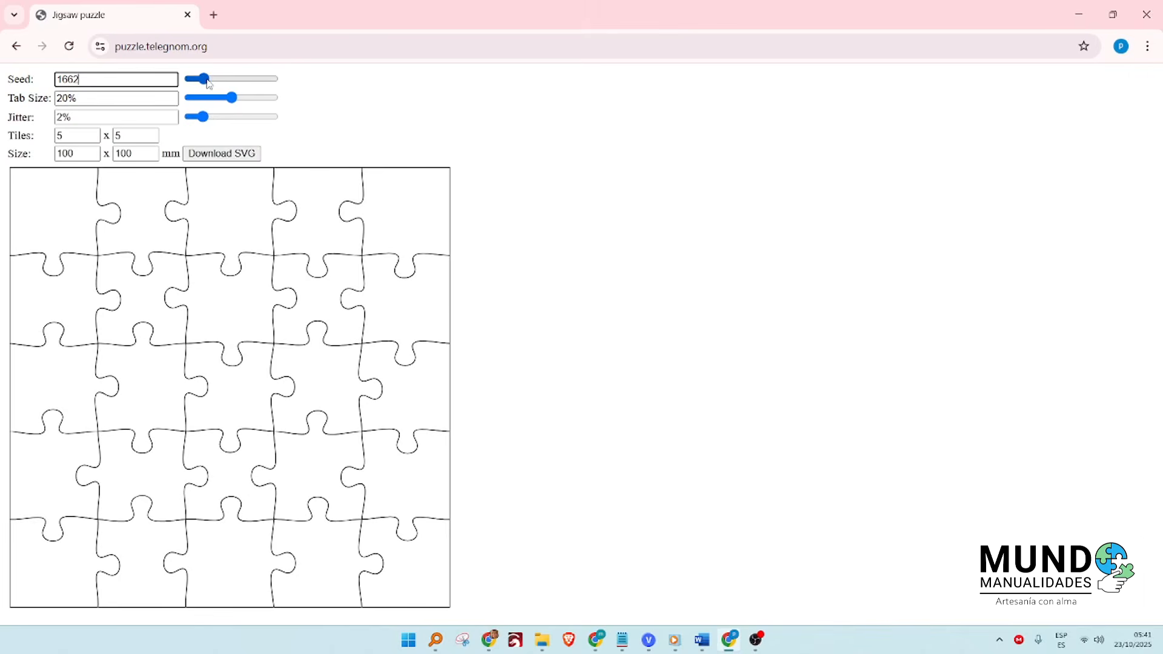
drag(207, 83, 257, 85)
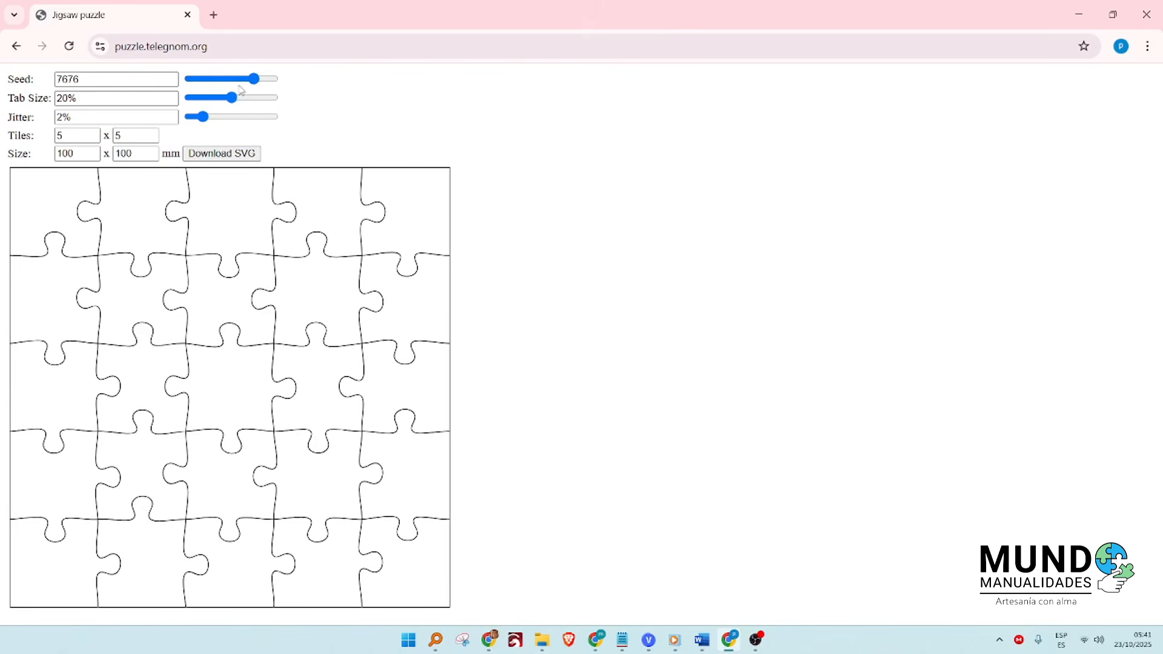
click(261, 80)
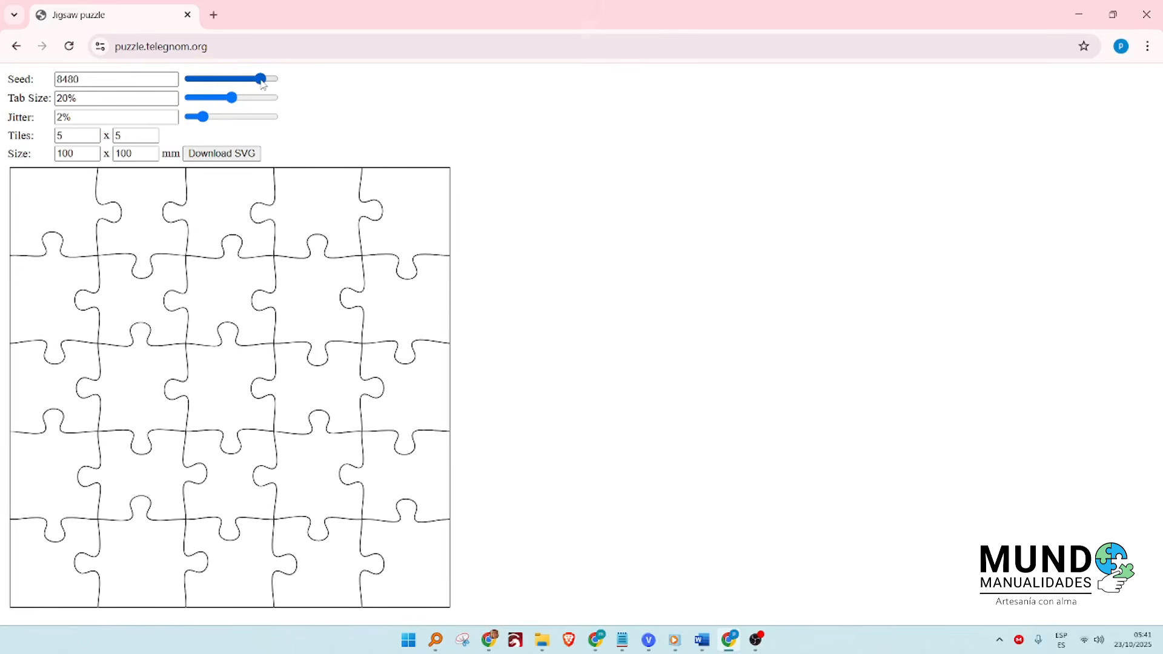
drag(261, 79, 267, 78)
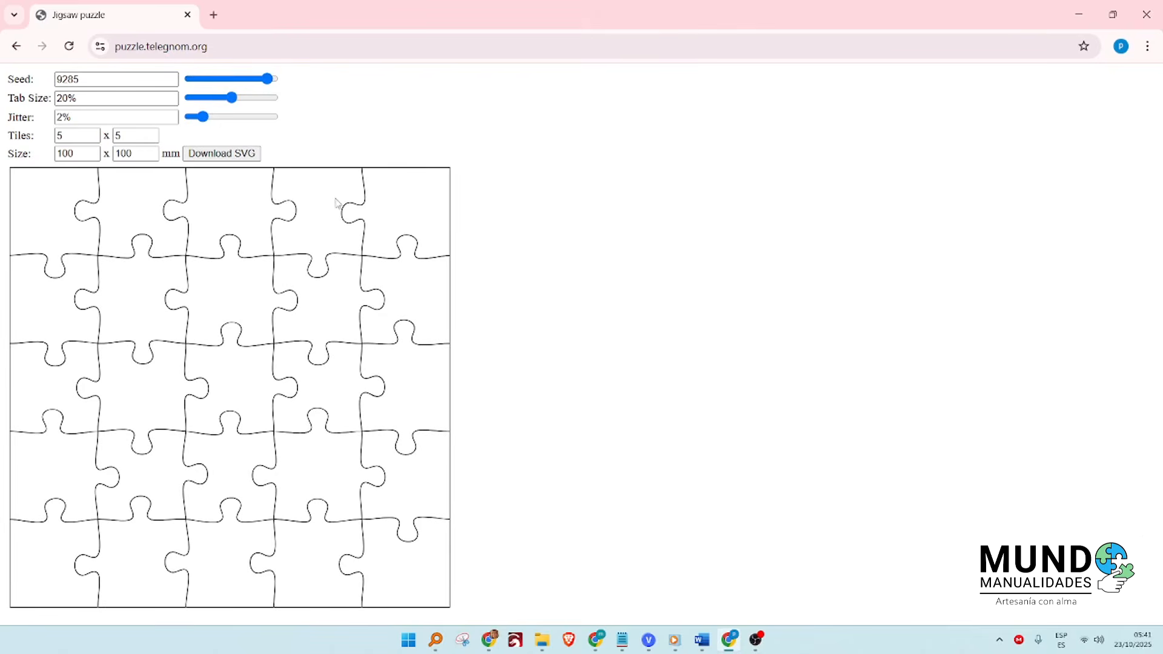
drag(91, 78, 10, 80)
text(1662)
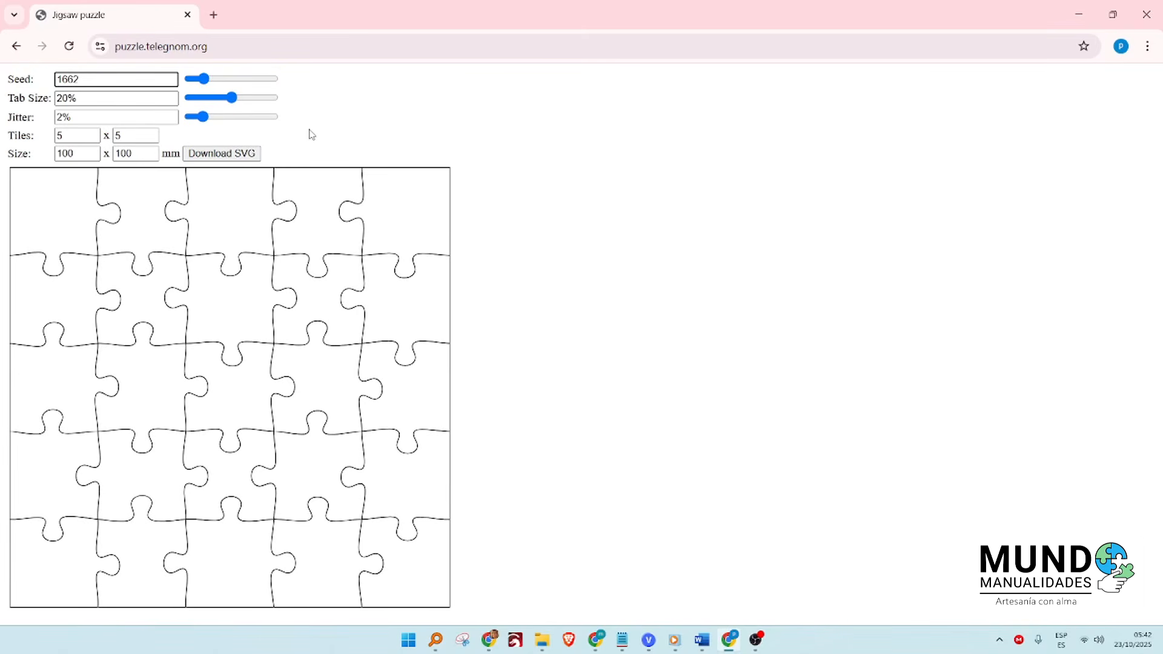
Download the generated puzzle template as an SVG.
click(191, 152)
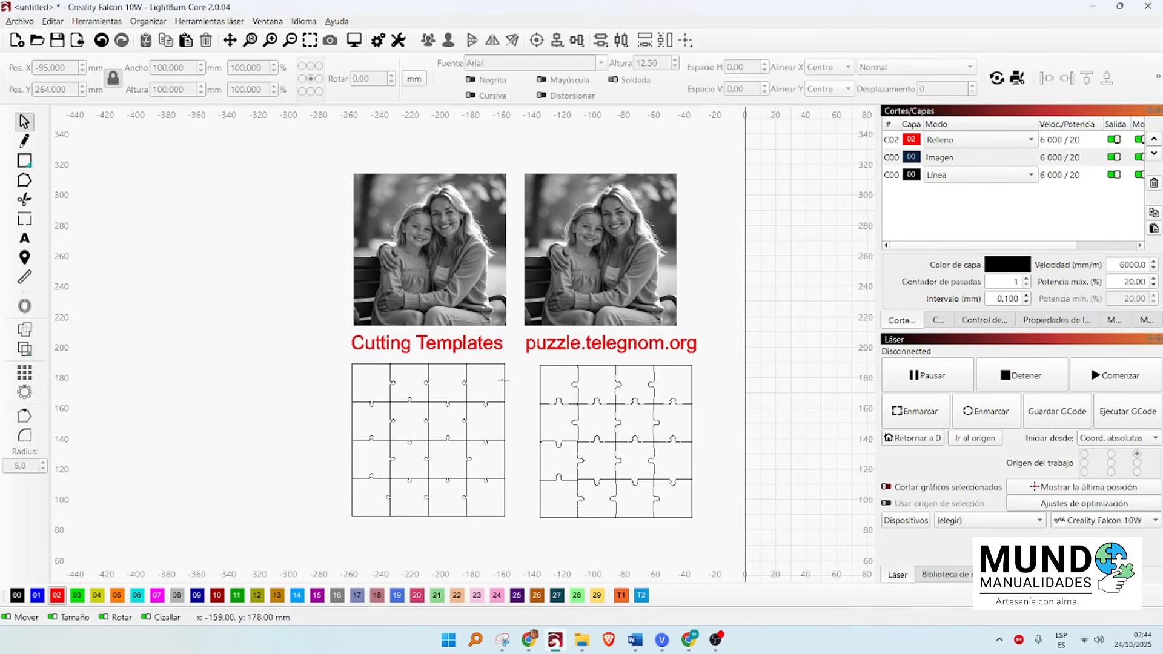
Group all the cut lines of the Cutting Templates puzzle into one object.
scroll(433, 477, up, 2)
click(480, 343)
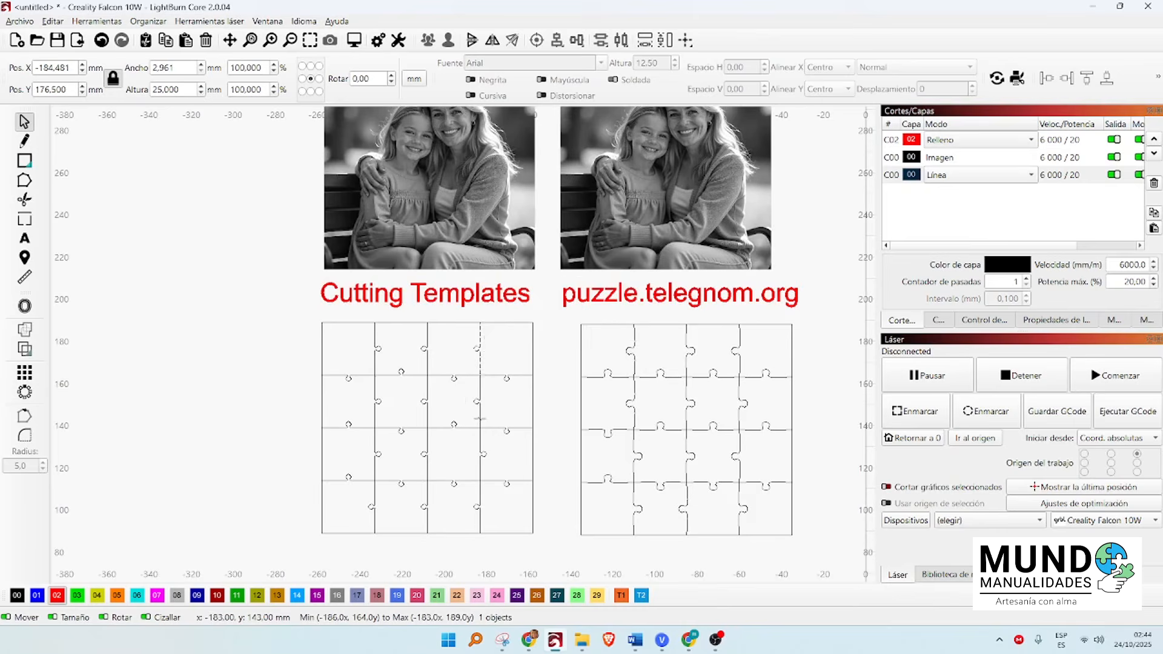
click(532, 400)
drag(544, 311, 312, 538)
right_click(378, 442)
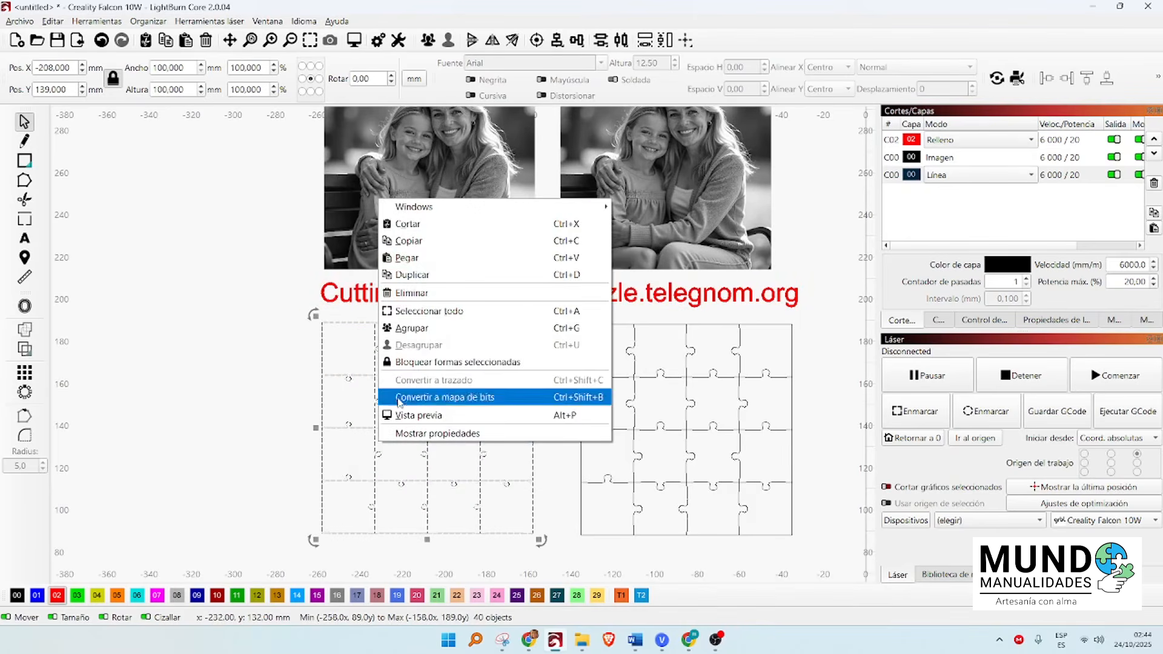
click(400, 328)
Try moving the frame, a vertical line and a horizontal line of the puzzle.telegnom.org template separately, undoing each move.
click(580, 363)
click(580, 361)
drag(687, 429, 813, 423)
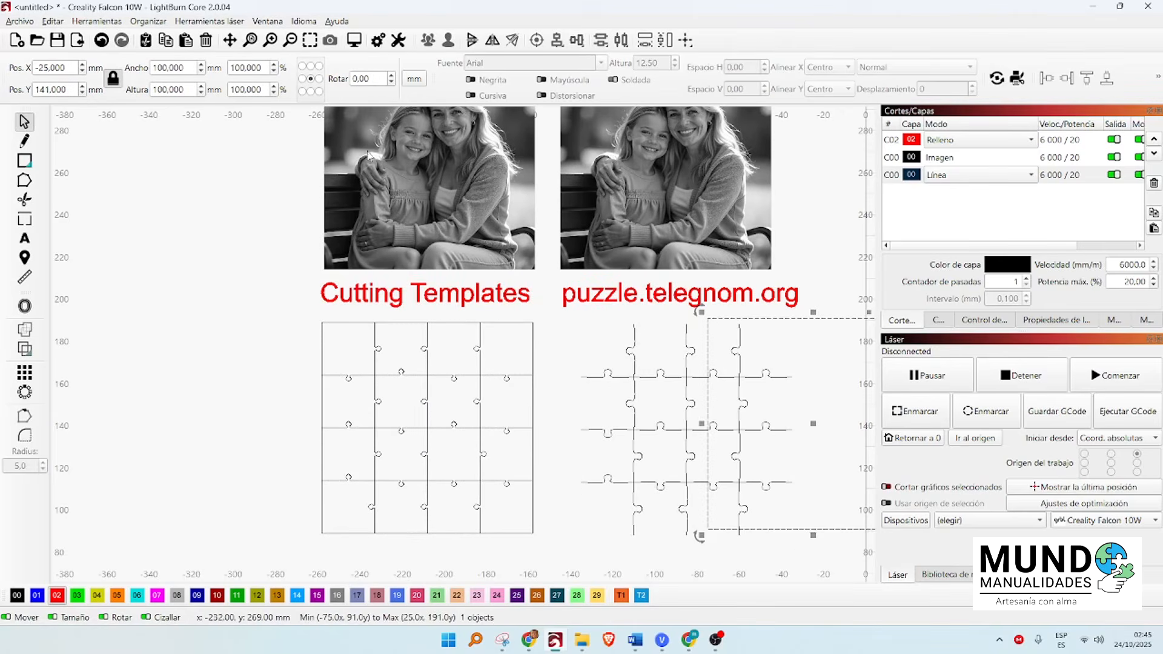
click(101, 40)
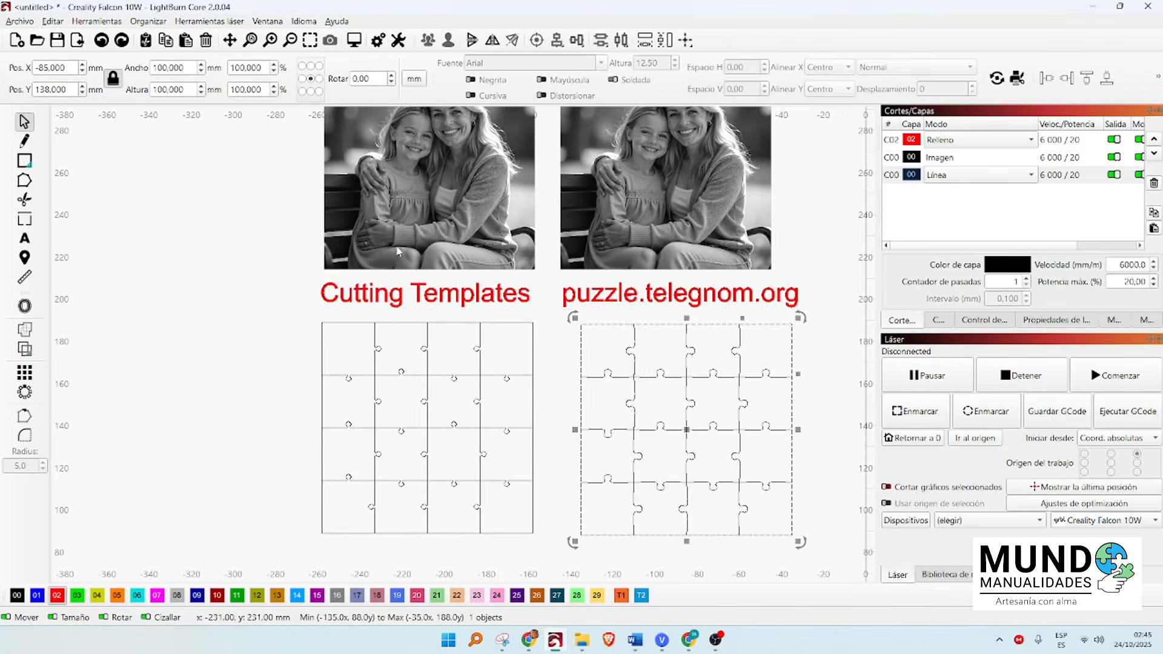
click(740, 359)
drag(740, 358, 790, 407)
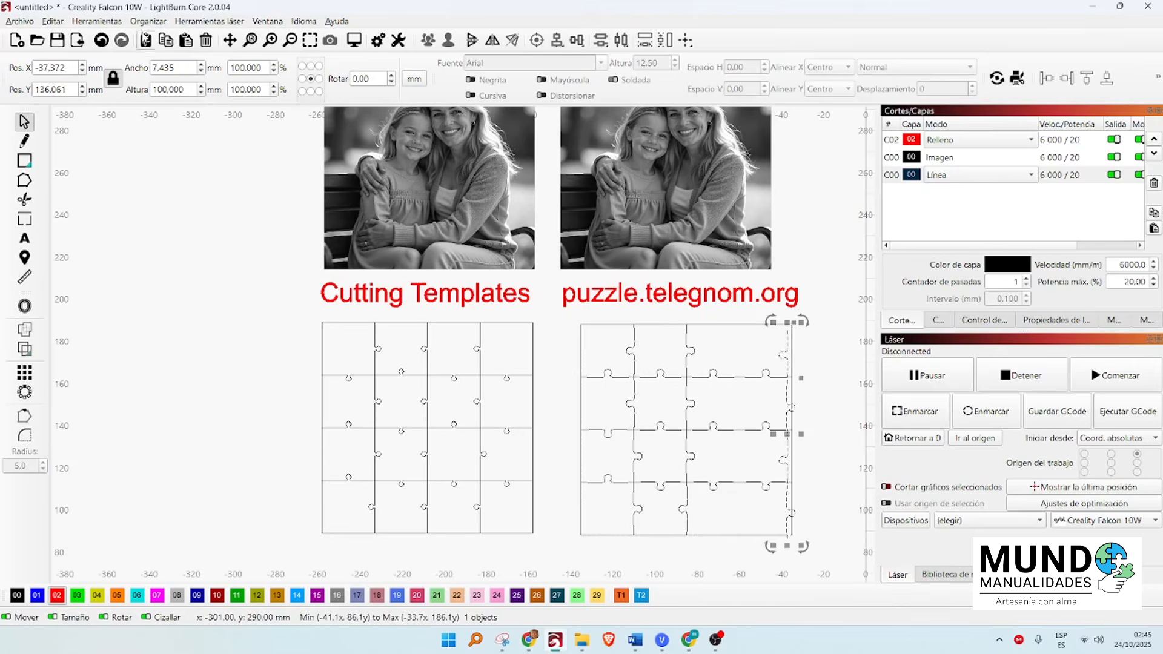
click(104, 40)
click(684, 378)
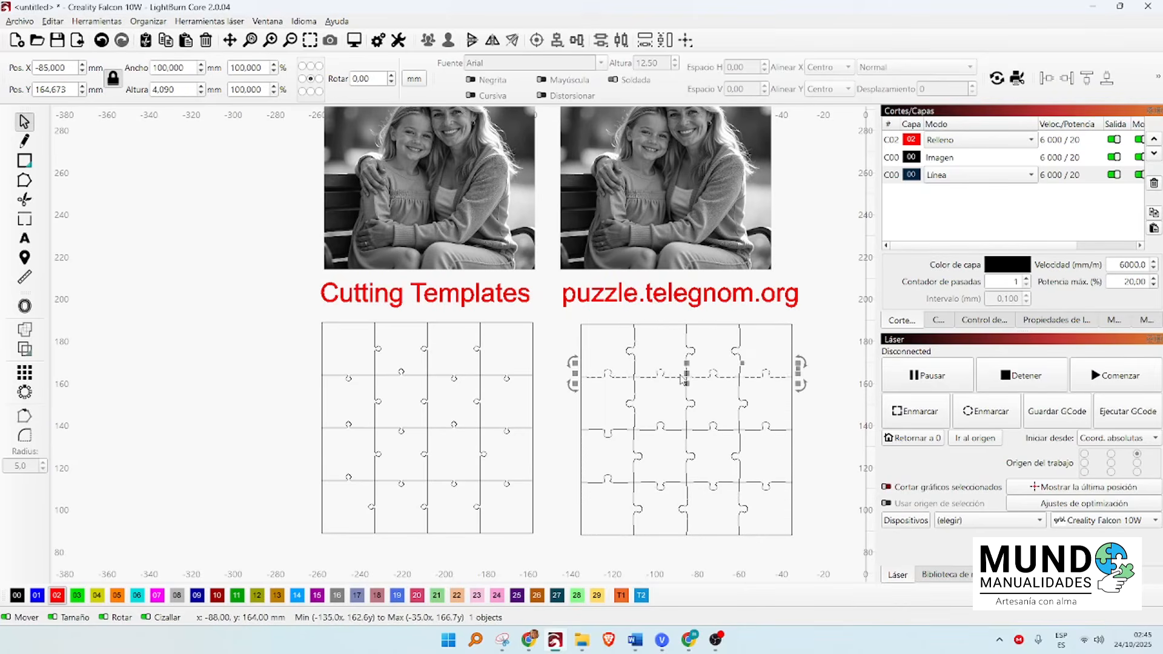
drag(684, 381, 803, 426)
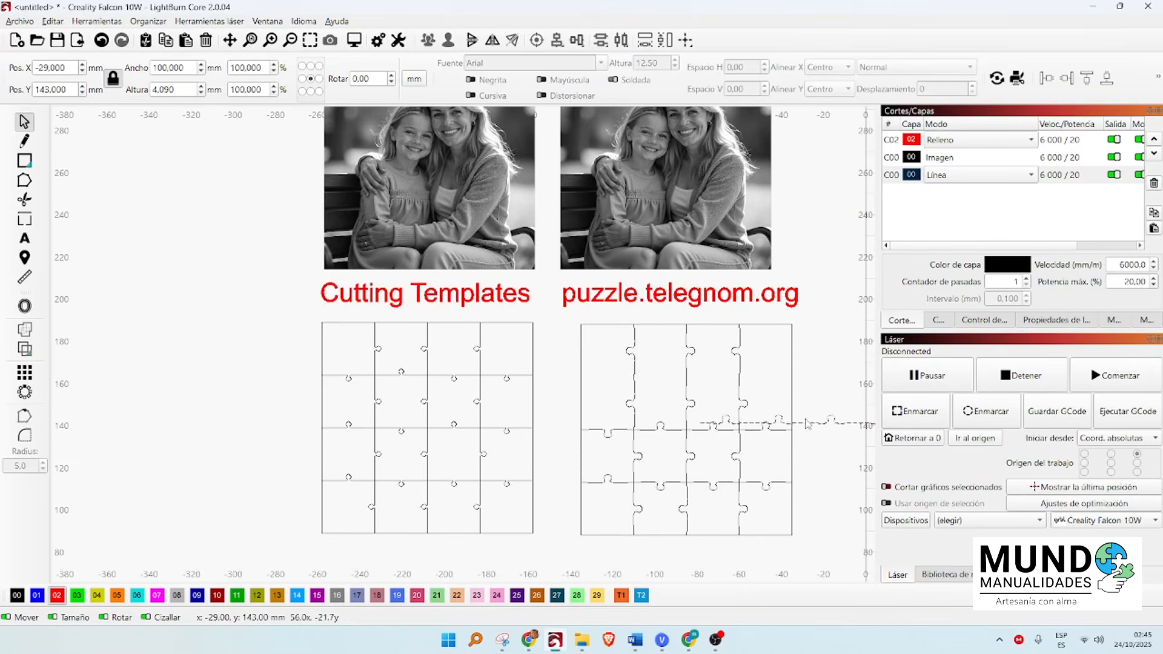
click(101, 40)
Group all the lines of the puzzle.telegnom.org template and shift both grouped templates by about 2 mm.
click(813, 327)
drag(820, 324, 592, 539)
right_click(639, 461)
click(692, 346)
drag(684, 426, 682, 424)
click(532, 417)
drag(427, 428, 422, 434)
Try to place the first photo over the Cutting Templates puzzle and undo the move.
click(429, 170)
drag(430, 170, 368, 421)
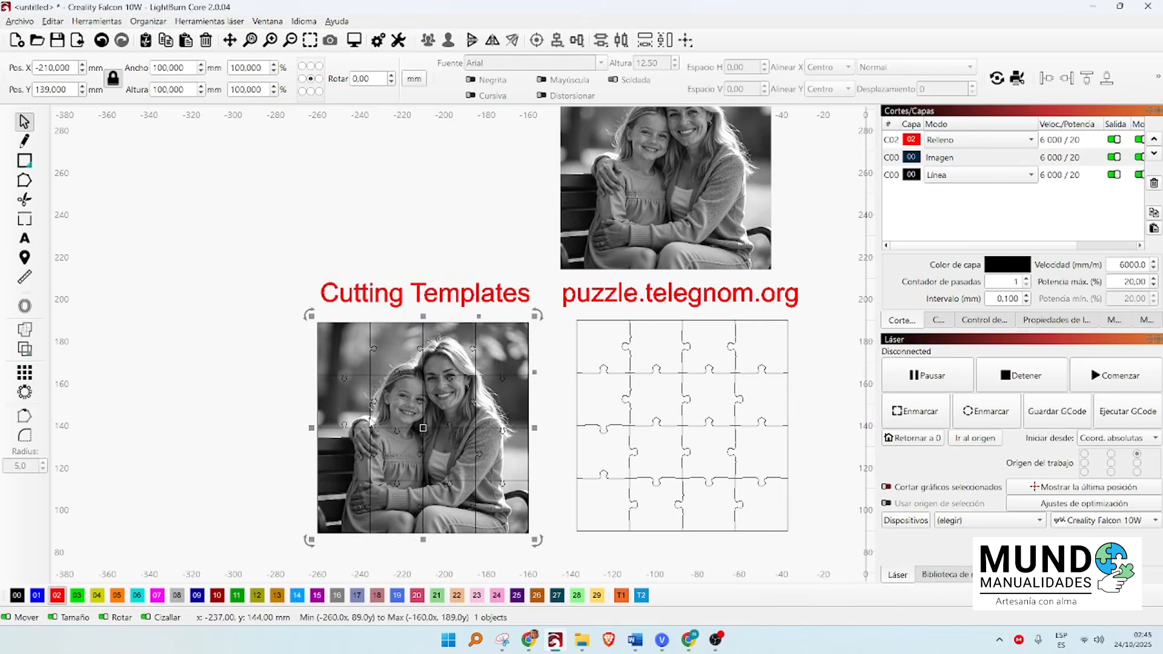
key(ctrl+z)
Assign both puzzle templates to the blue layer 01.
click(373, 391)
click(37, 596)
click(629, 388)
click(628, 390)
click(37, 595)
Align the first photo with the outline of the Cutting Templates puzzle and inspect where the cut lines cross the faces.
drag(233, 398, 458, 438)
scroll(300, 309, up, 6)
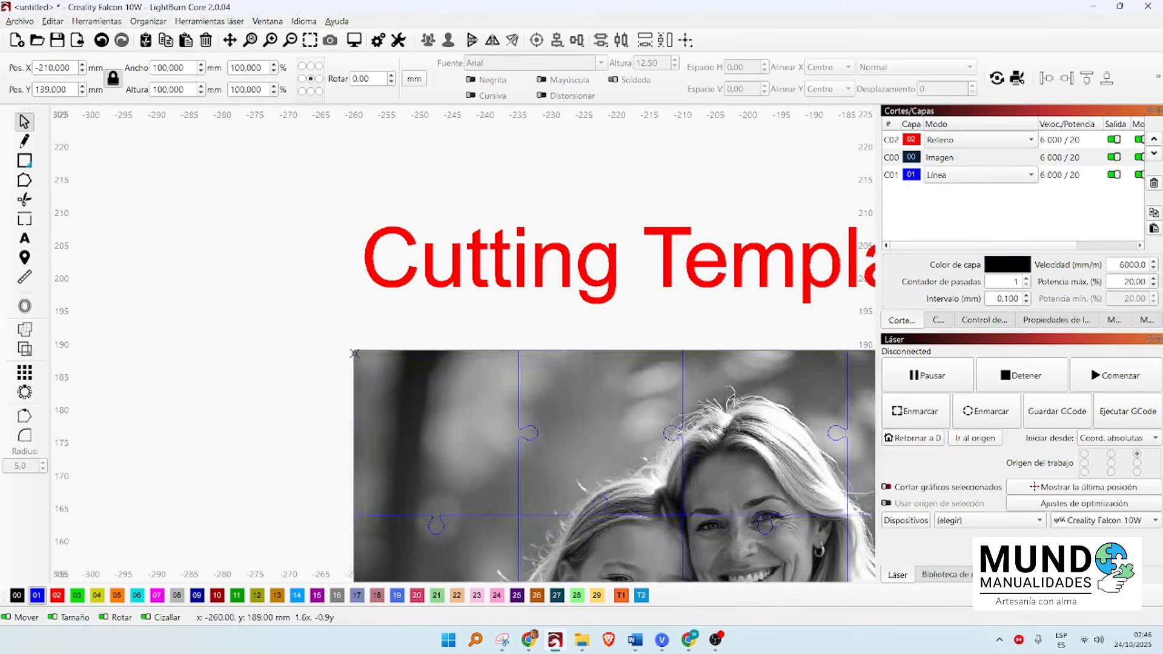
scroll(411, 414, down, 4)
scroll(592, 492, up, 3)
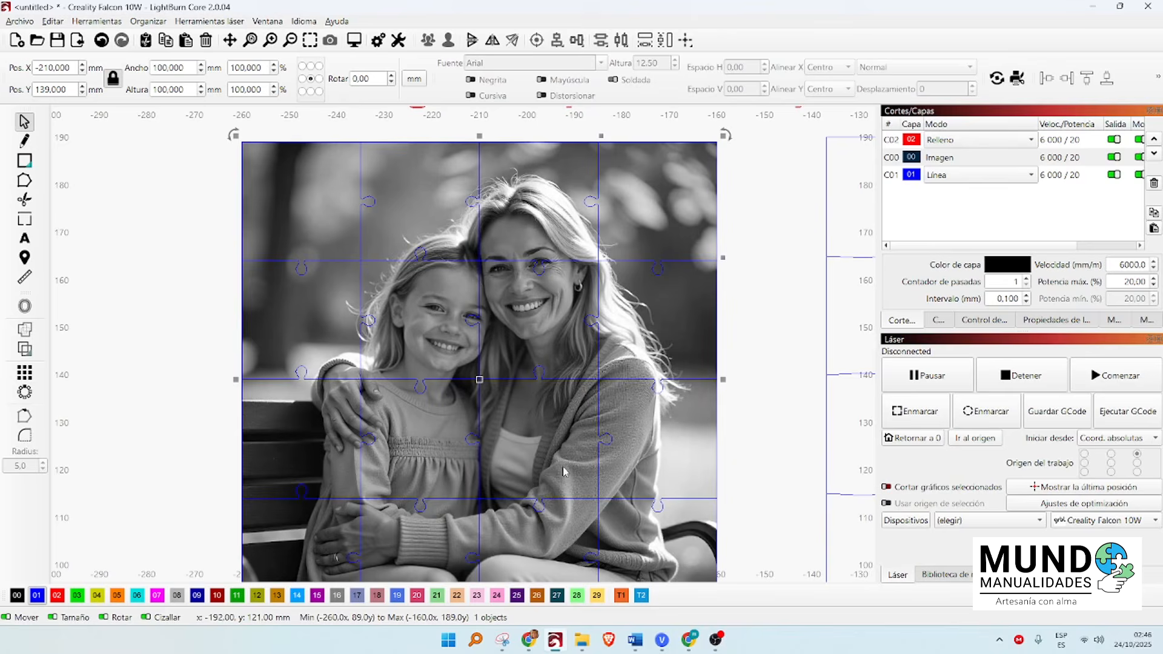
scroll(511, 267, up, 3)
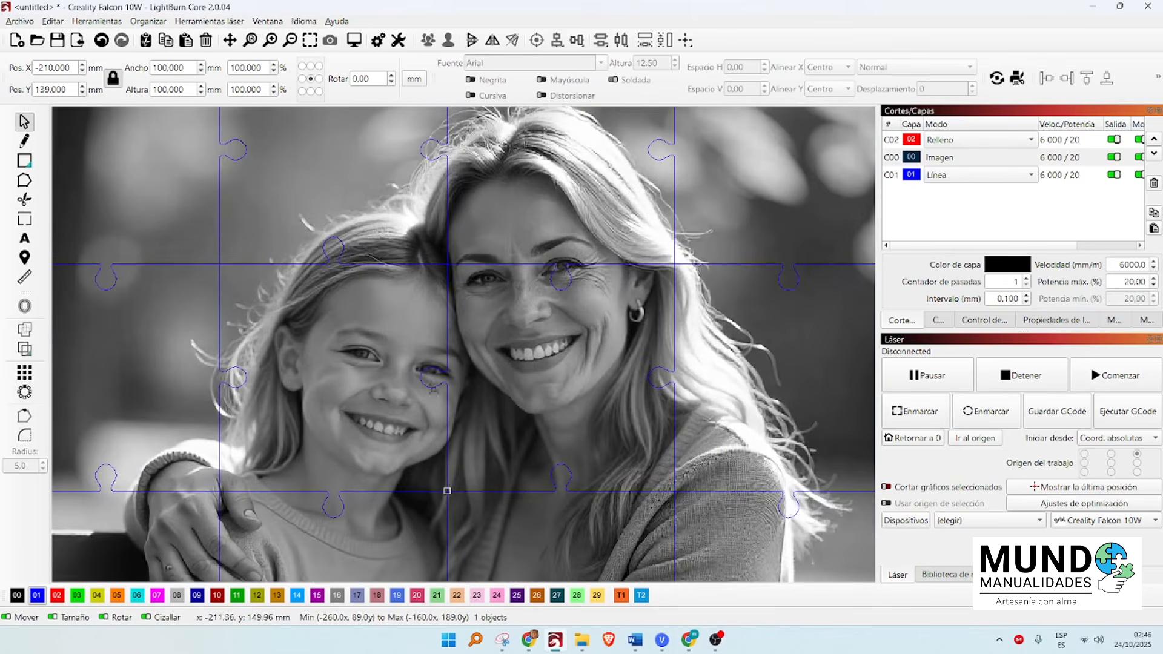
scroll(422, 376, down, 3)
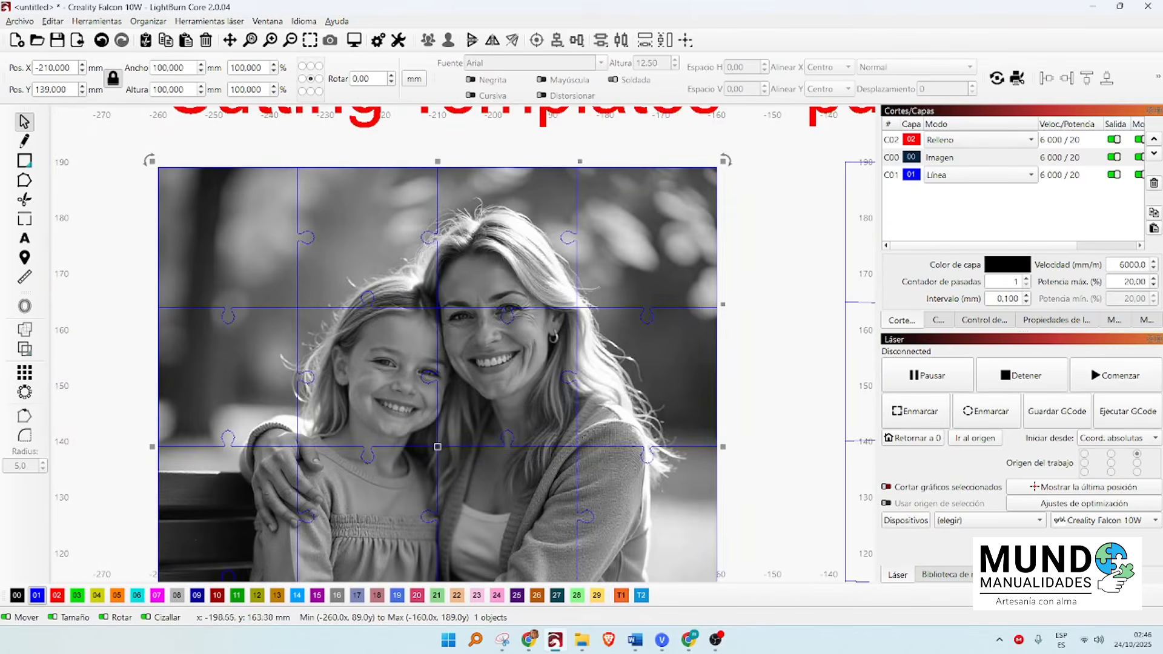
scroll(437, 366, down, 3)
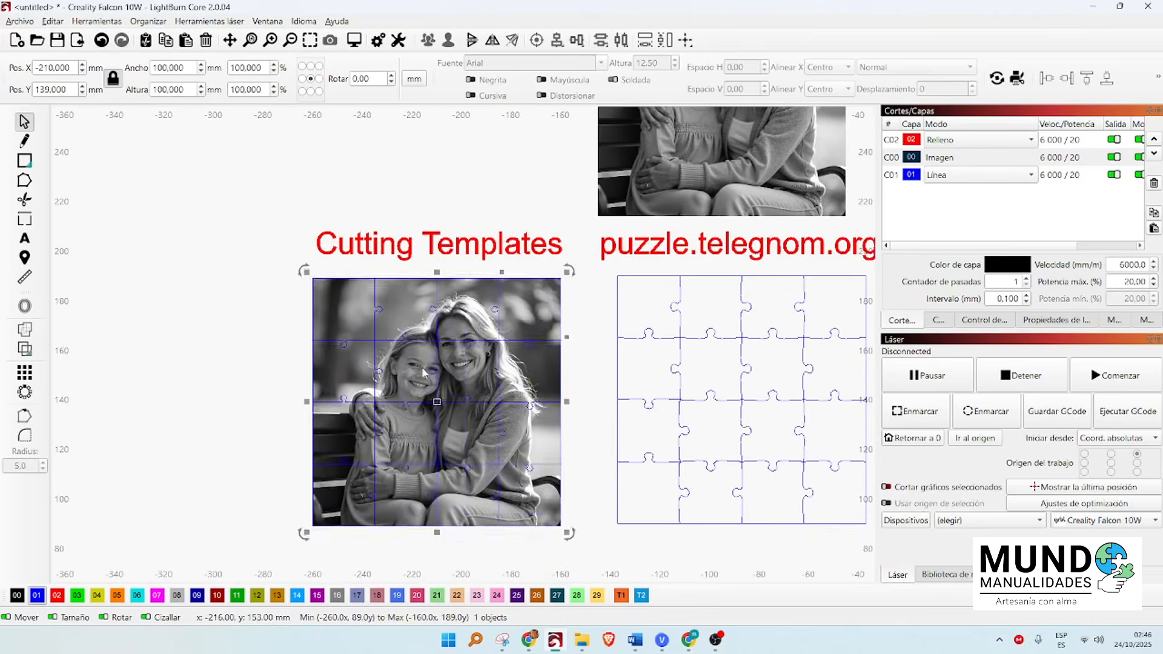
Move the first photo off the Cutting Templates puzzle and ungroup the puzzle's lines.
drag(438, 367, 181, 361)
drag(564, 276, 474, 402)
right_click(419, 460)
click(460, 371)
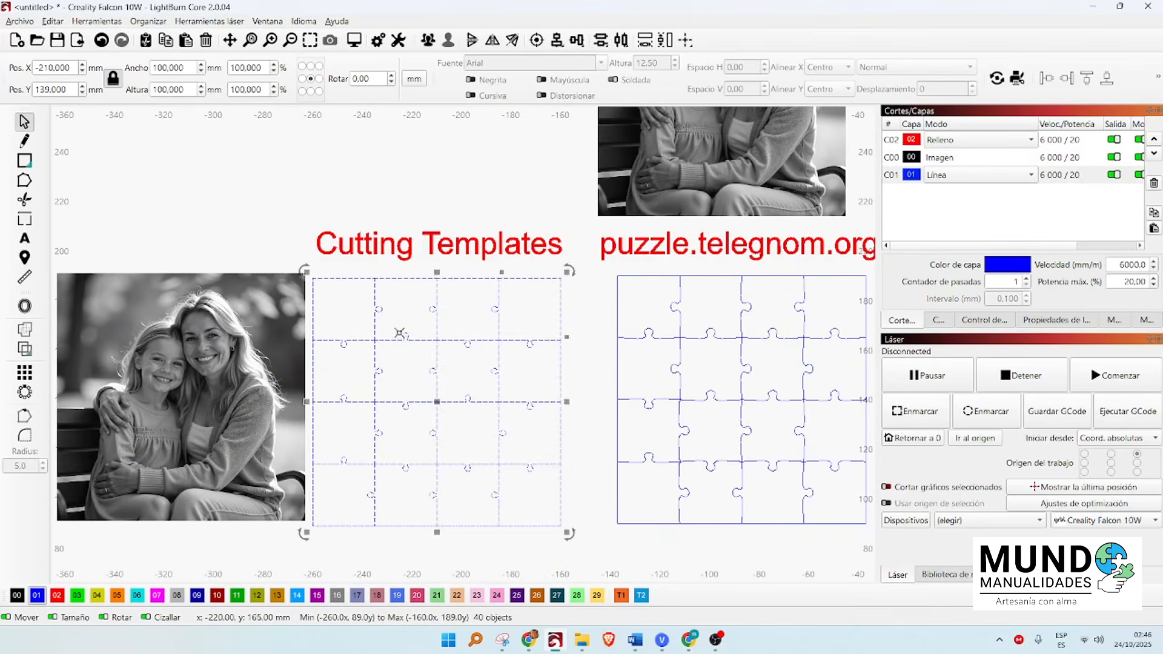
Delete the horizontal and vertical cut segments of the Cutting Templates puzzle that cross the two faces, using the photo as reference.
drag(228, 373, 479, 367)
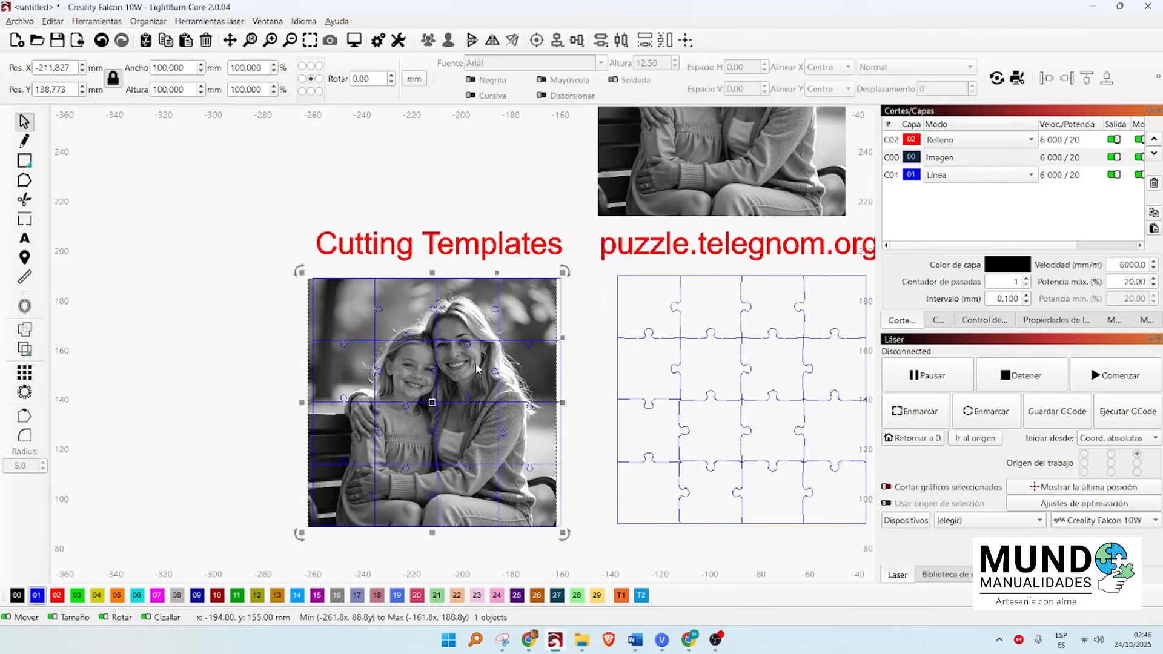
scroll(493, 361, up, 4)
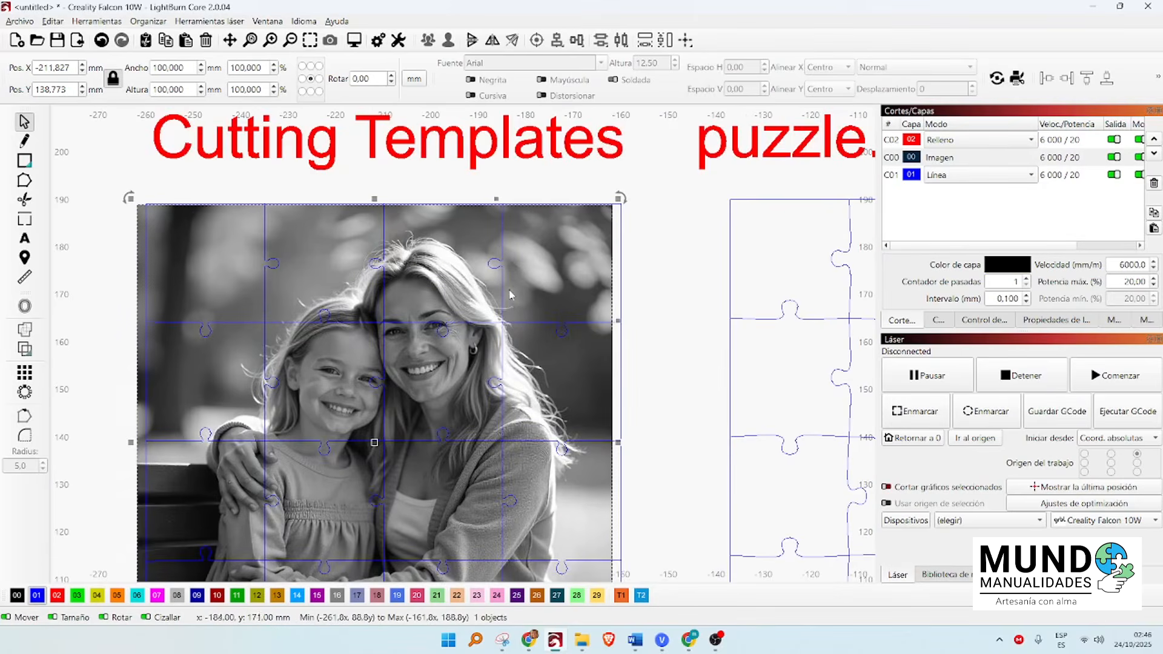
drag(427, 389, 13, 367)
click(513, 321)
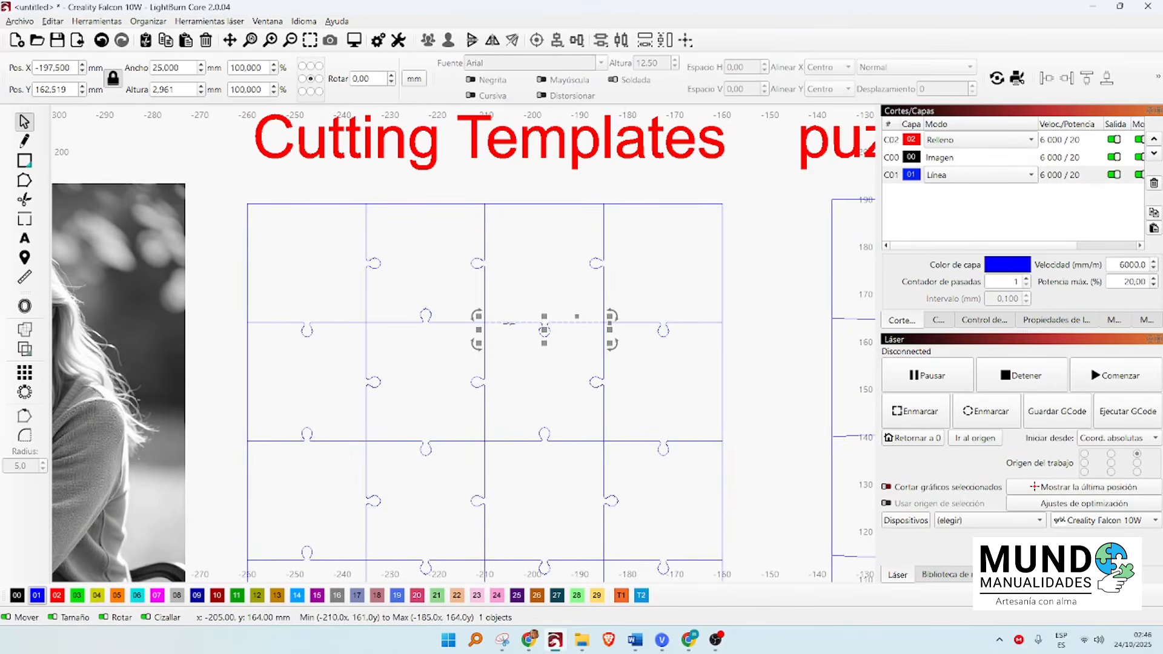
key(Delete)
click(485, 366)
scroll(485, 366, down, 3)
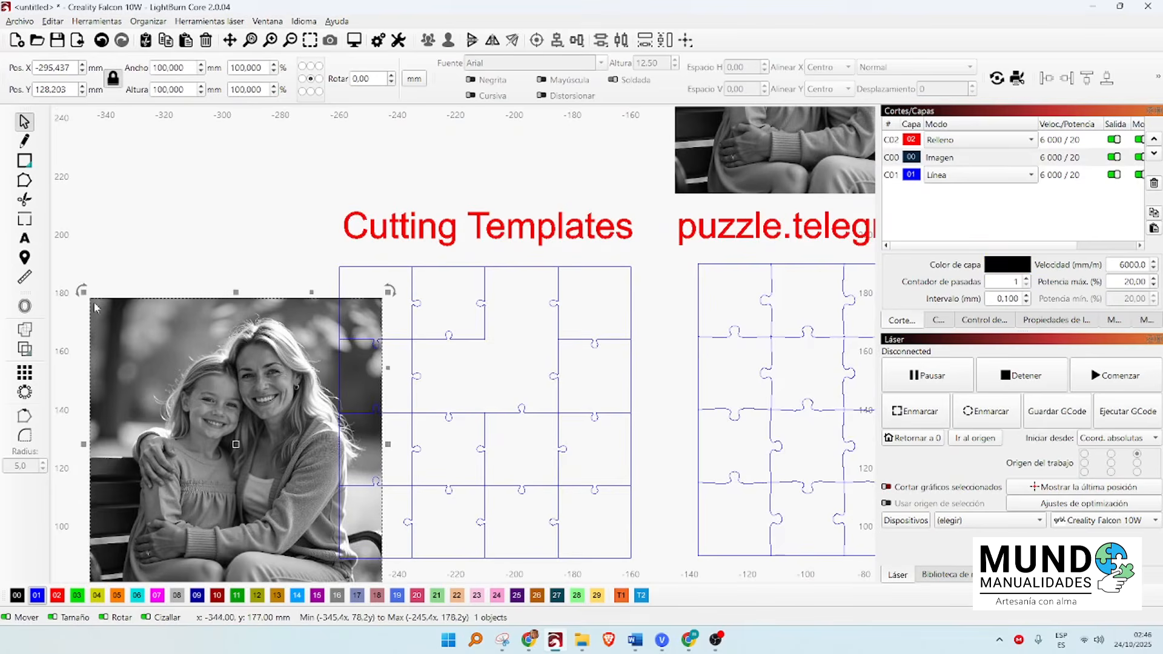
Snap the first photo's corner back onto the corner of the Cutting Templates puzzle and check the cuts around the faces.
drag(90, 298, 341, 269)
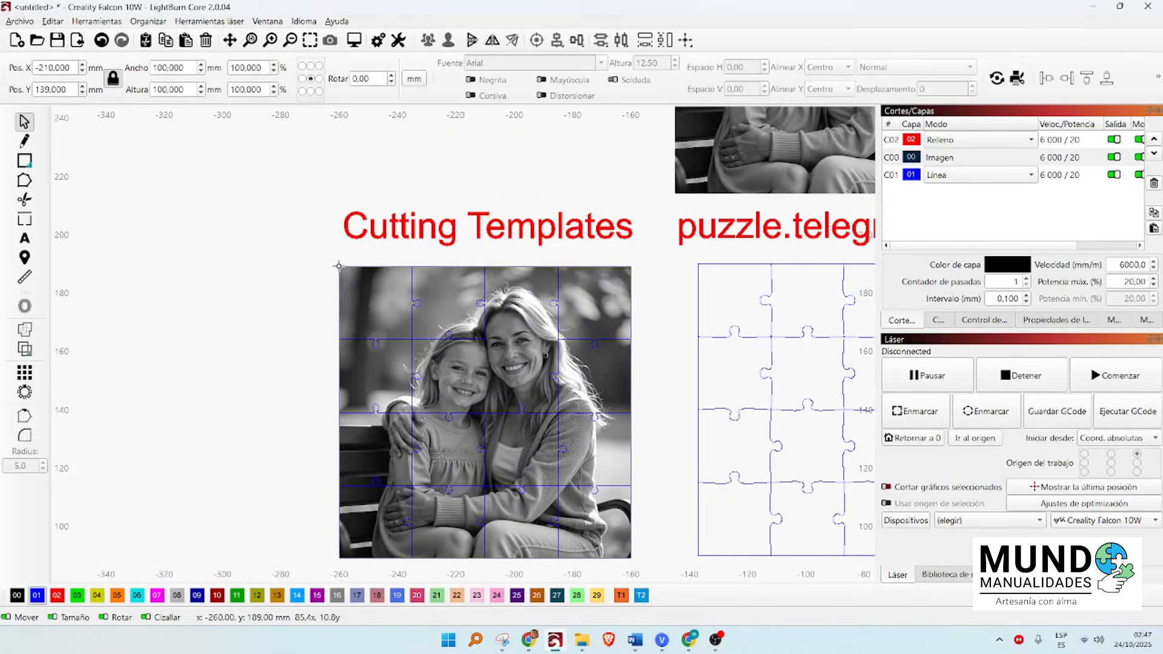
scroll(466, 394, up, 5)
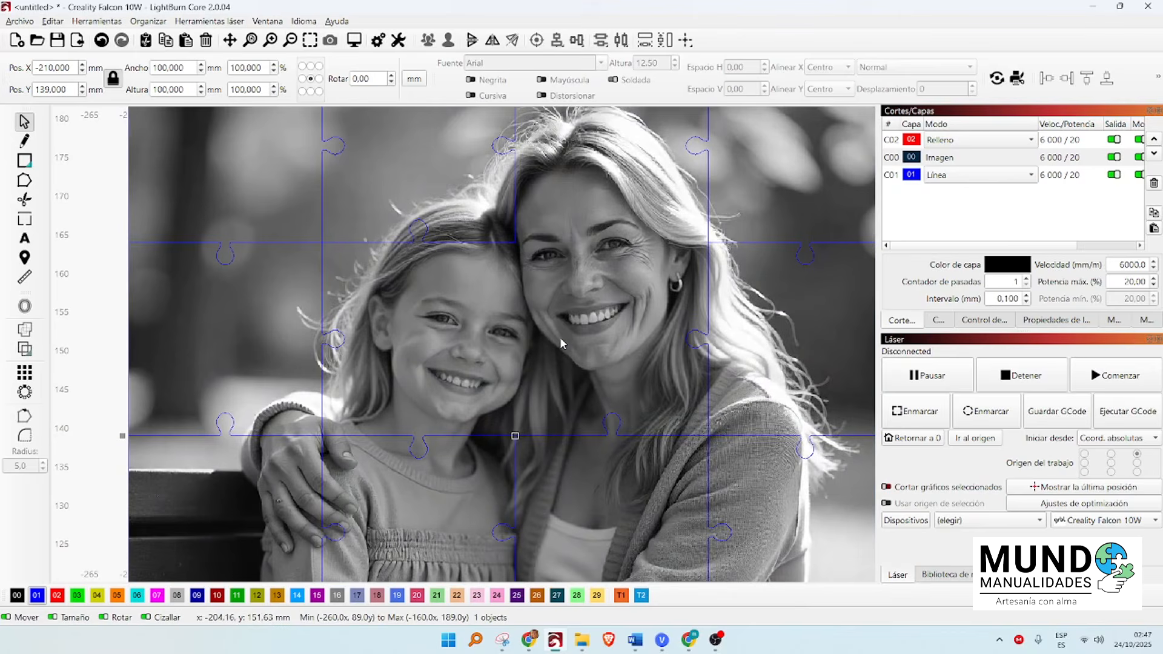
Place the second photo over the puzzle.telegnom.org template and examine where its cut lines cross the faces.
scroll(560, 336, down, 5)
drag(707, 183, 722, 349)
scroll(720, 350, up, 5)
scroll(721, 349, down, 3)
scroll(720, 350, up, 3)
Move the second photo aside, then ungroup the puzzle.telegnom.org template and select its upper horizontal cut line.
drag(568, 242, 811, 457)
click(616, 197)
right_click(613, 196)
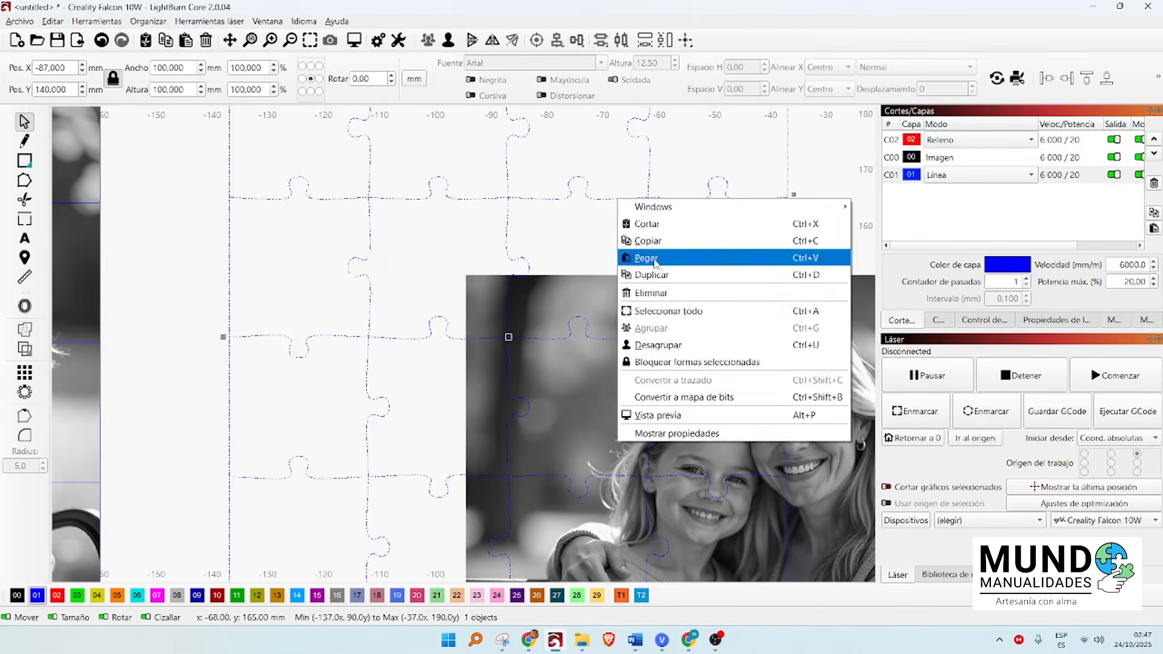
click(648, 346)
click(583, 194)
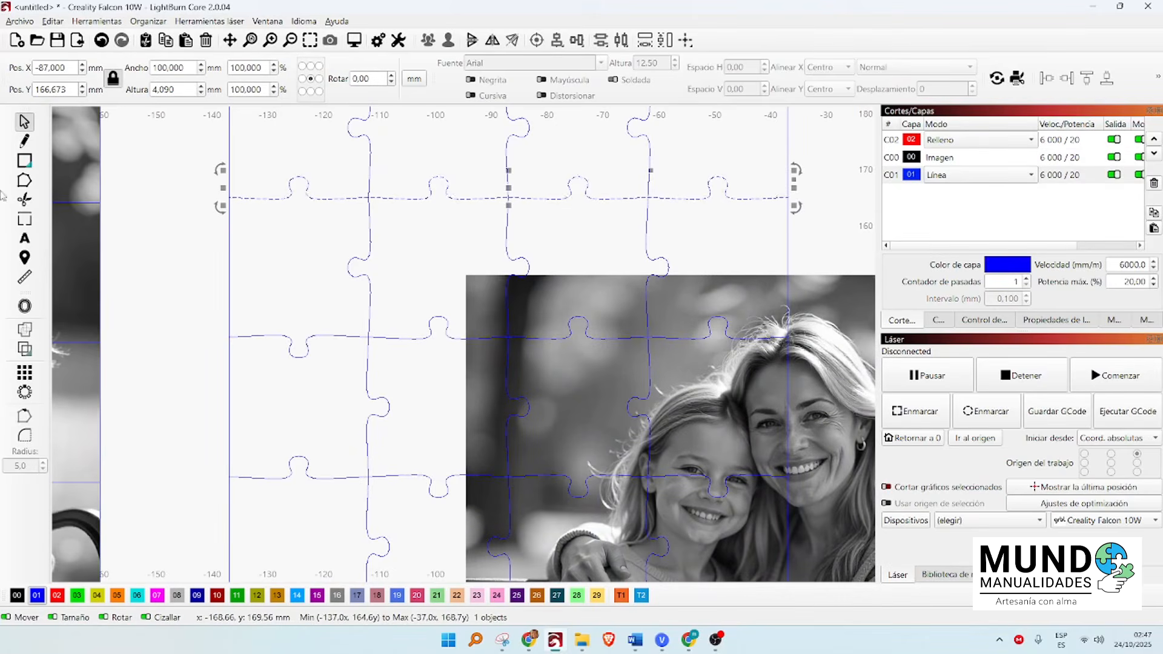
Try to trim a section of the puzzle's upper horizontal cut line at the middle vertical cut, and undo the trim.
click(24, 200)
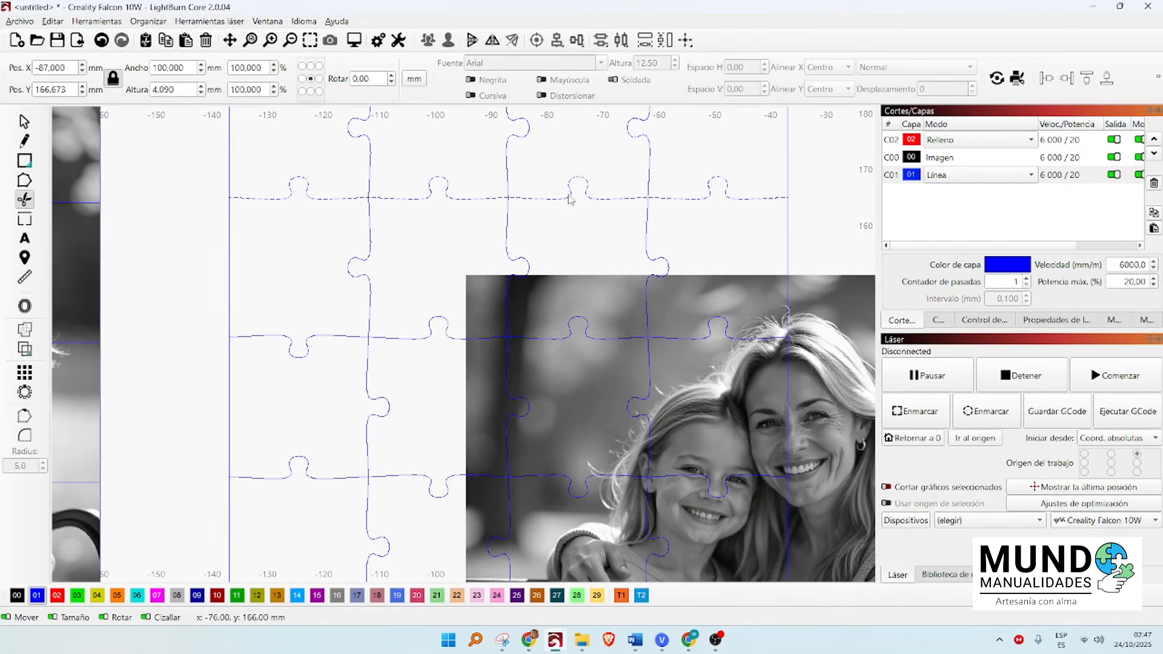
click(510, 197)
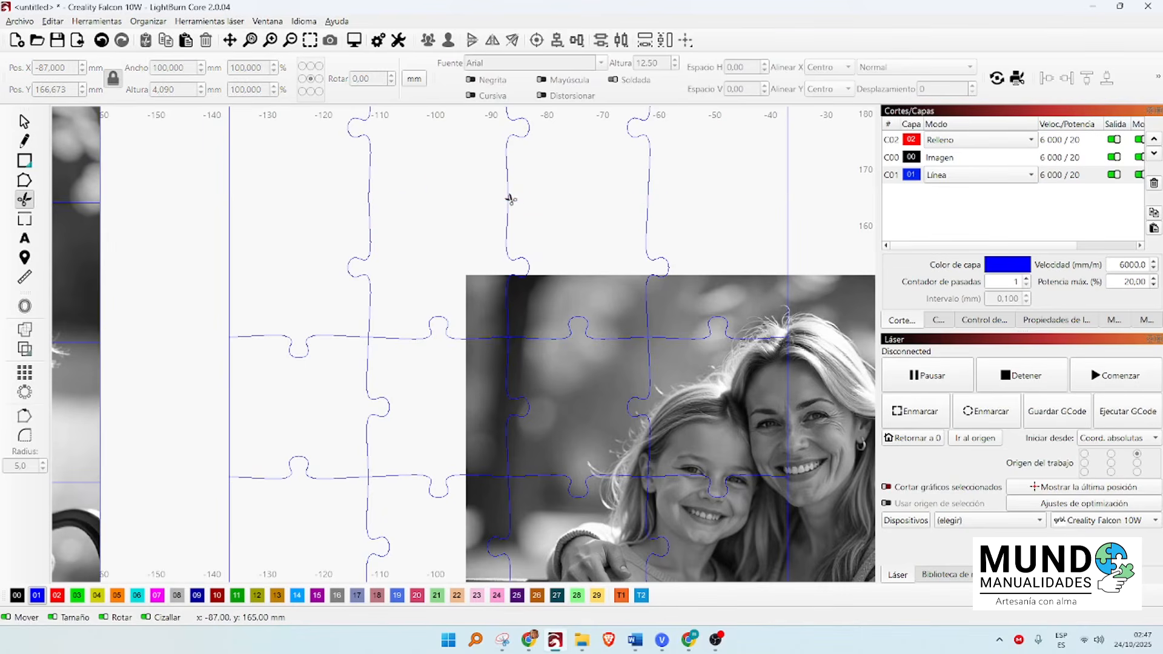
click(101, 40)
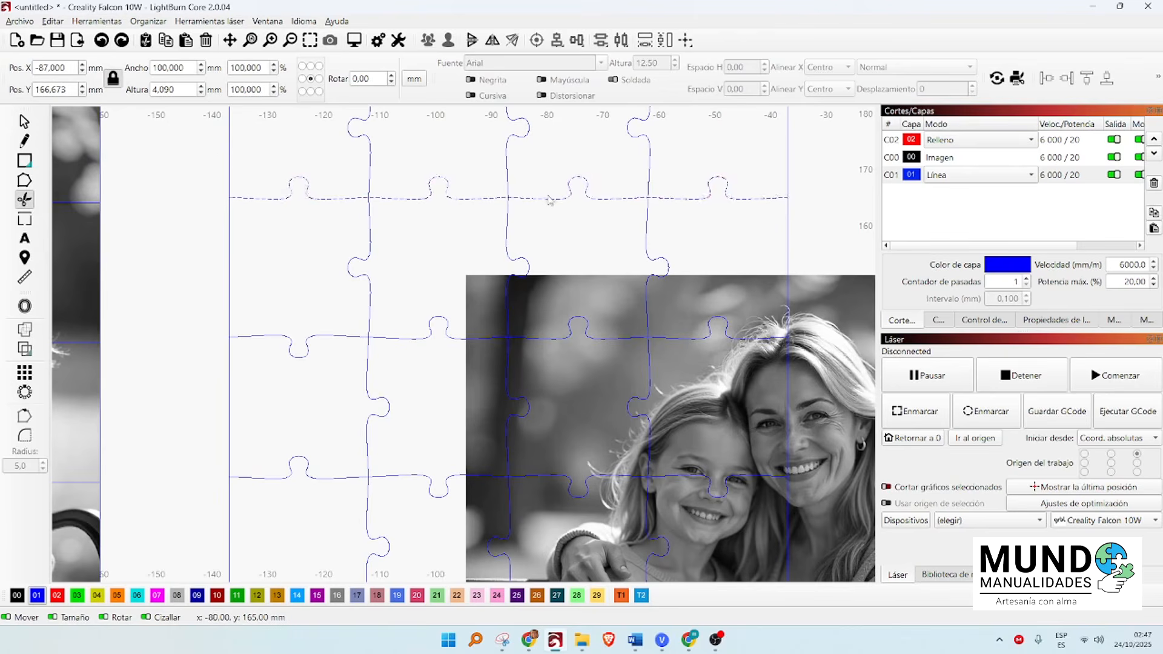
Break the upper horizontal cut line at its nodes on the middle and third vertical cut lines.
click(25, 180)
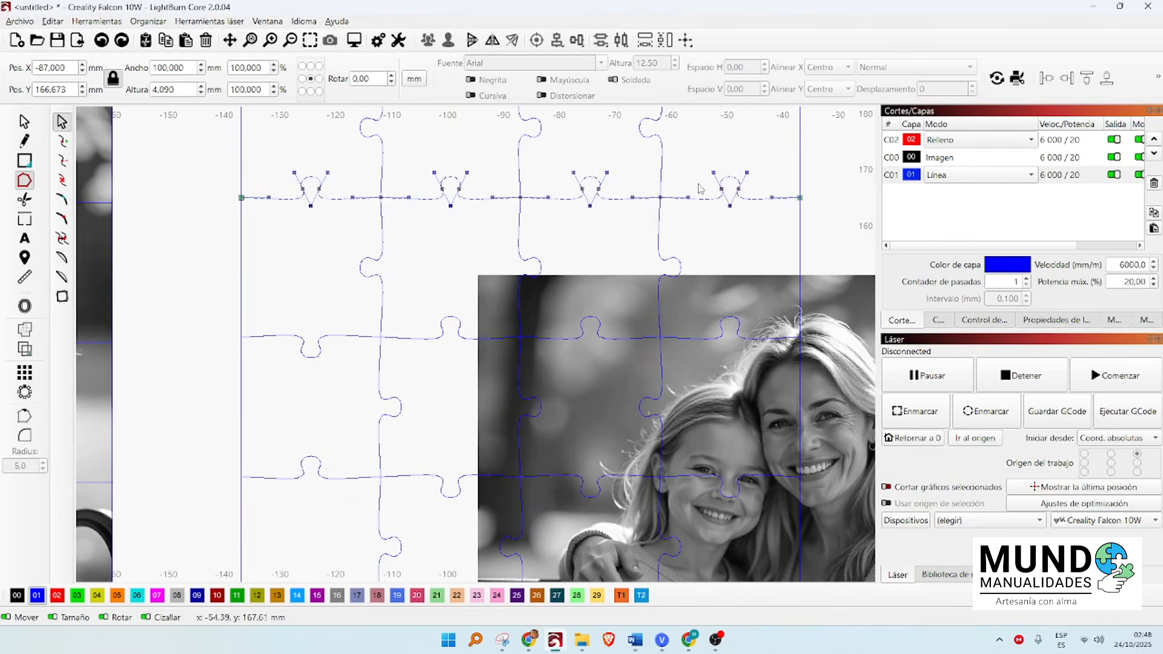
scroll(632, 177, down, 3)
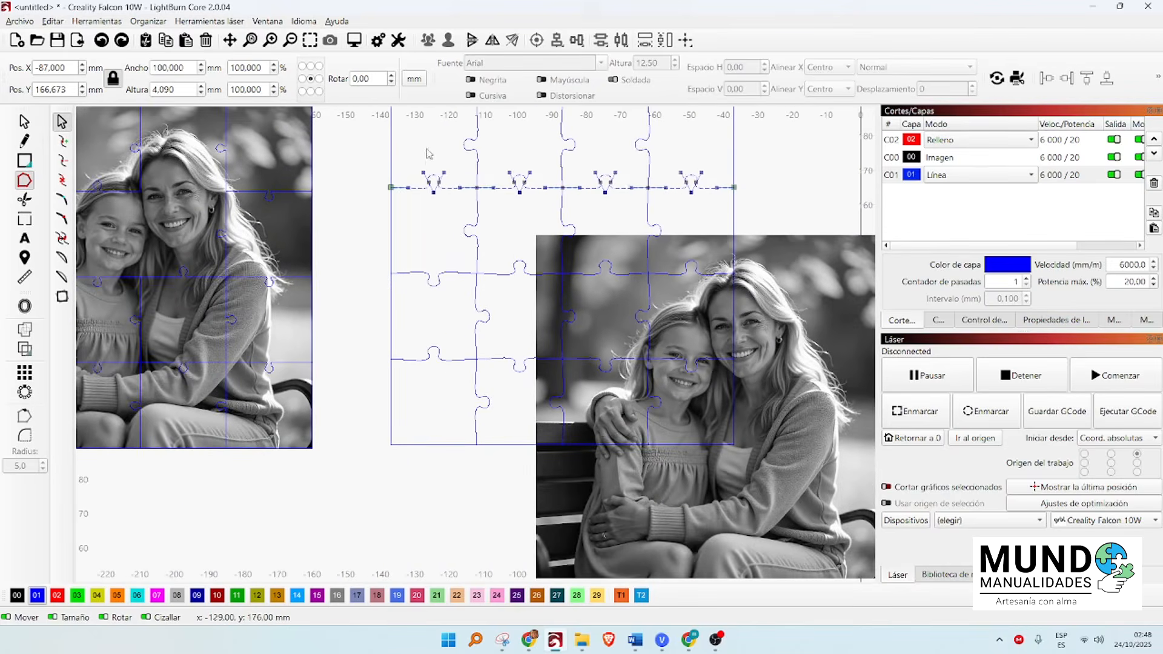
scroll(590, 121, down, 1)
scroll(587, 116, up, 2)
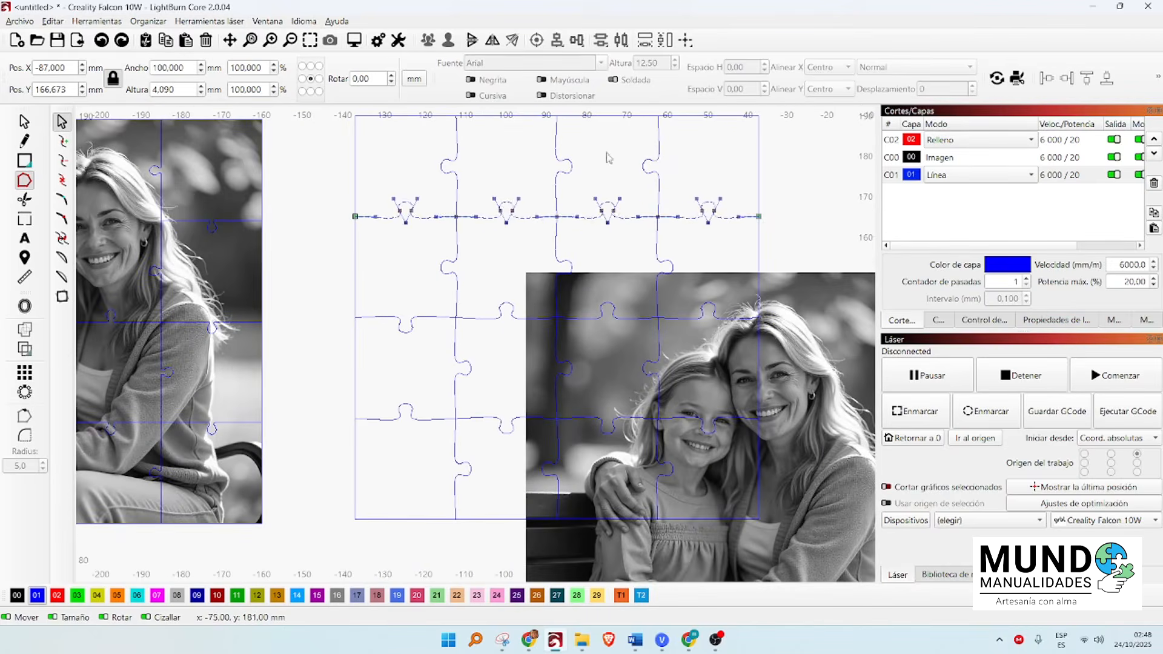
scroll(675, 242, up, 2)
scroll(676, 241, up, 1)
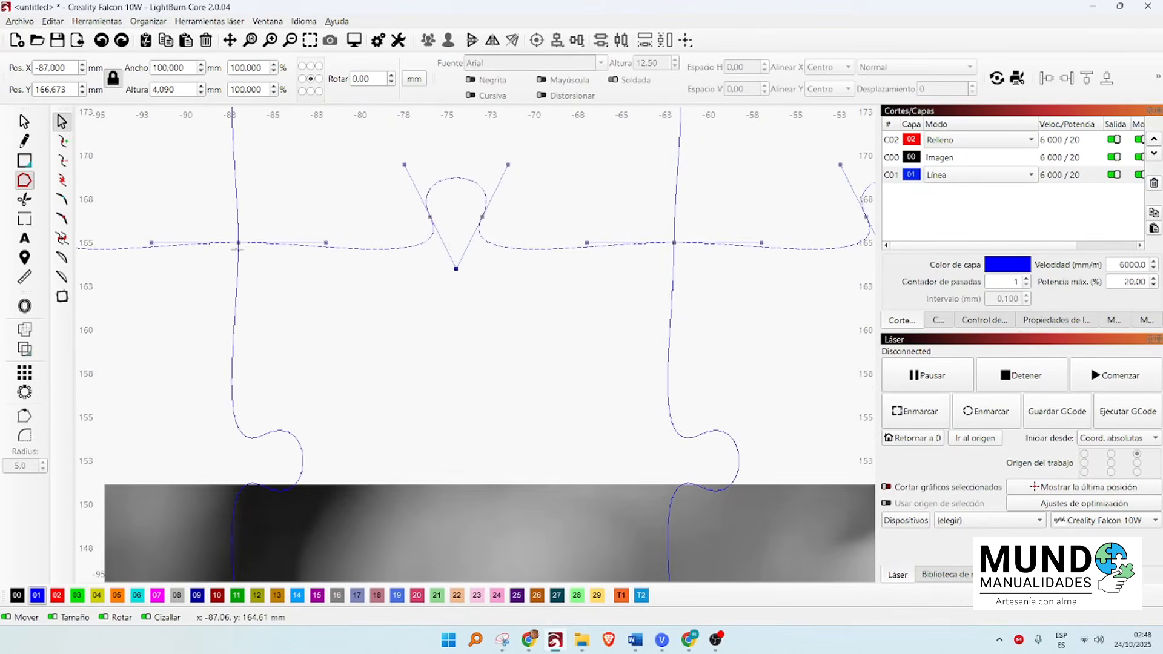
scroll(231, 255, down, 1)
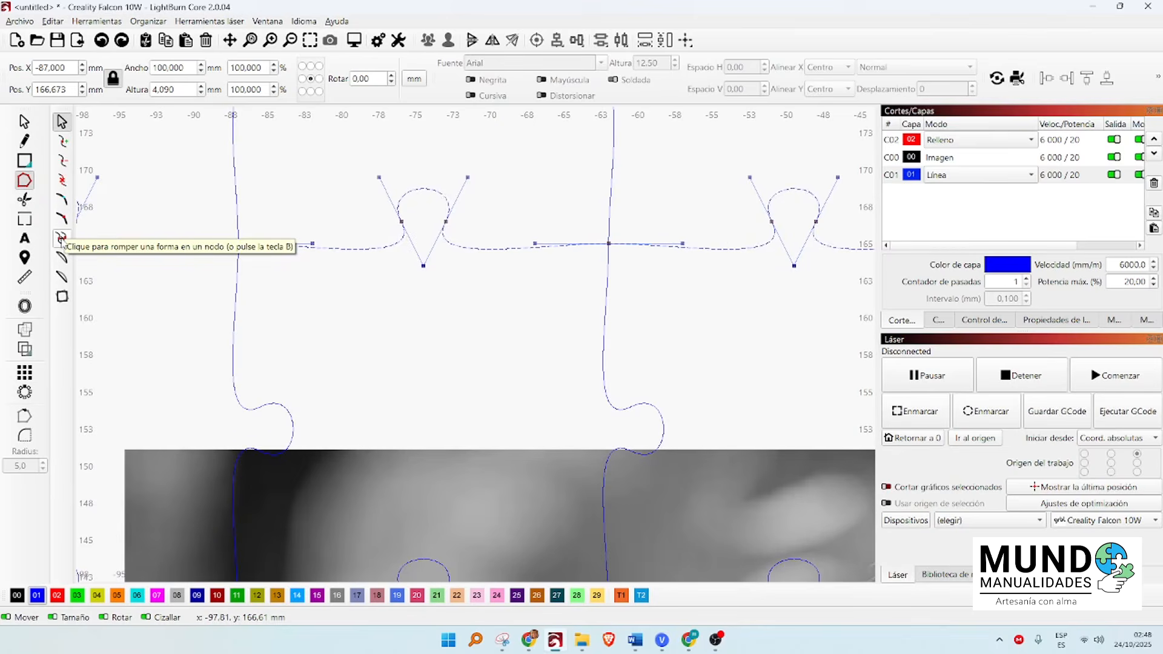
click(61, 238)
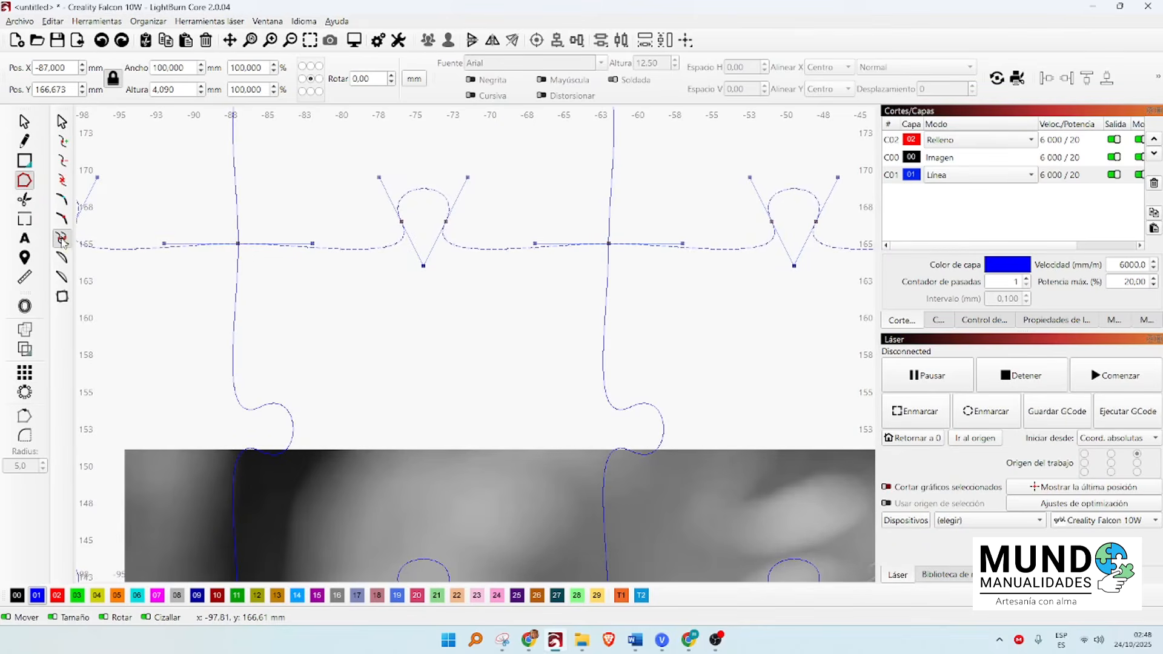
click(610, 243)
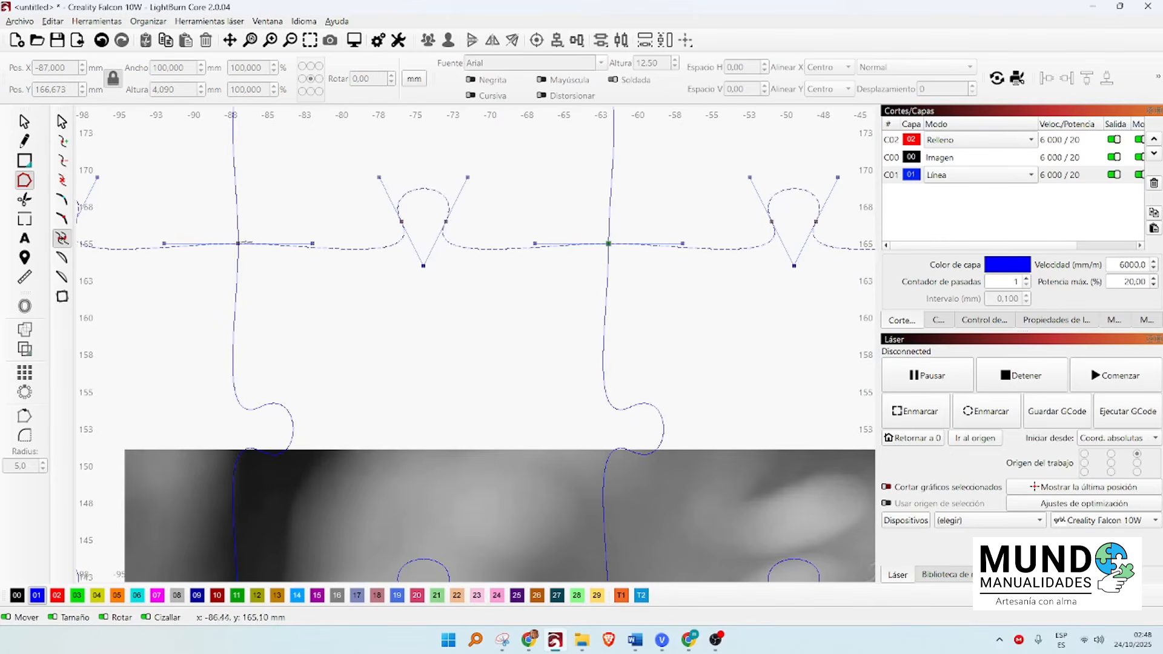
click(238, 243)
scroll(224, 283, down, 1)
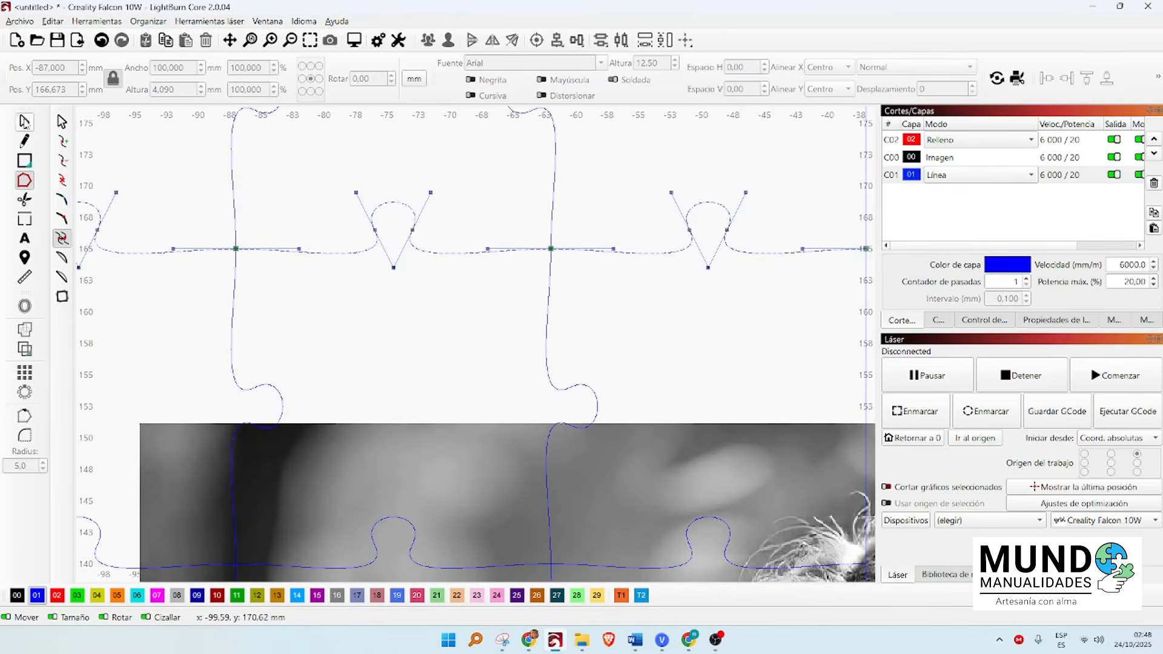
key(Escape)
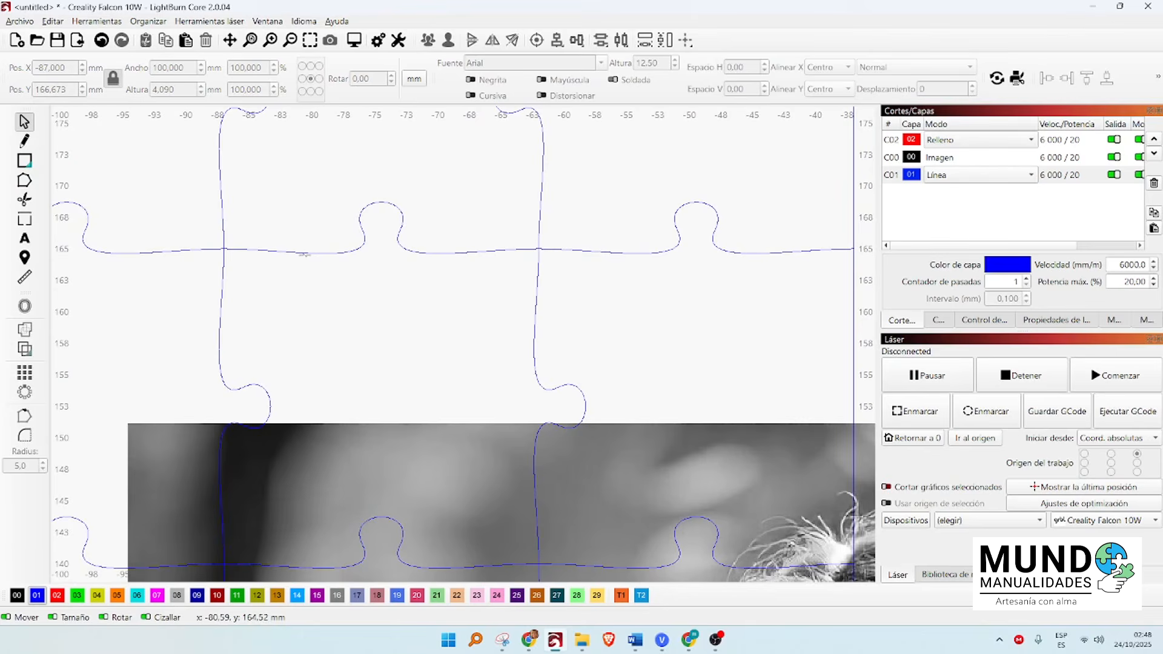
Delete the upper horizontal segment between the middle and third vertical cut lines, check the cuts under the photo and move the photo aside.
click(310, 252)
scroll(261, 235, down, 6)
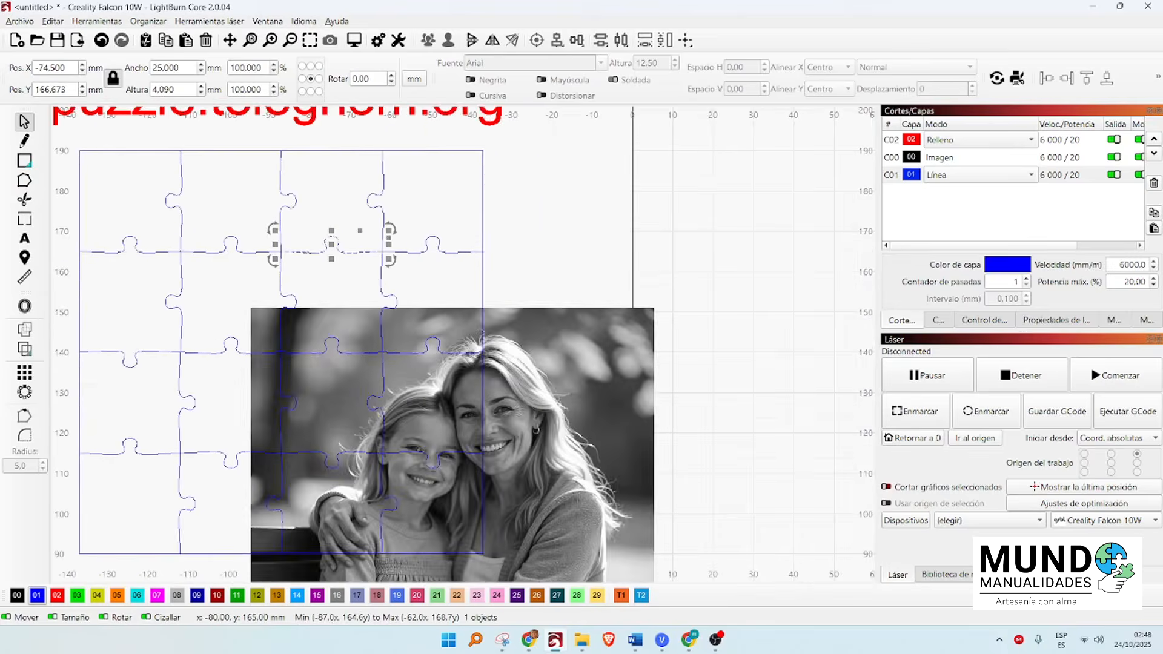
scroll(212, 215, up, 3)
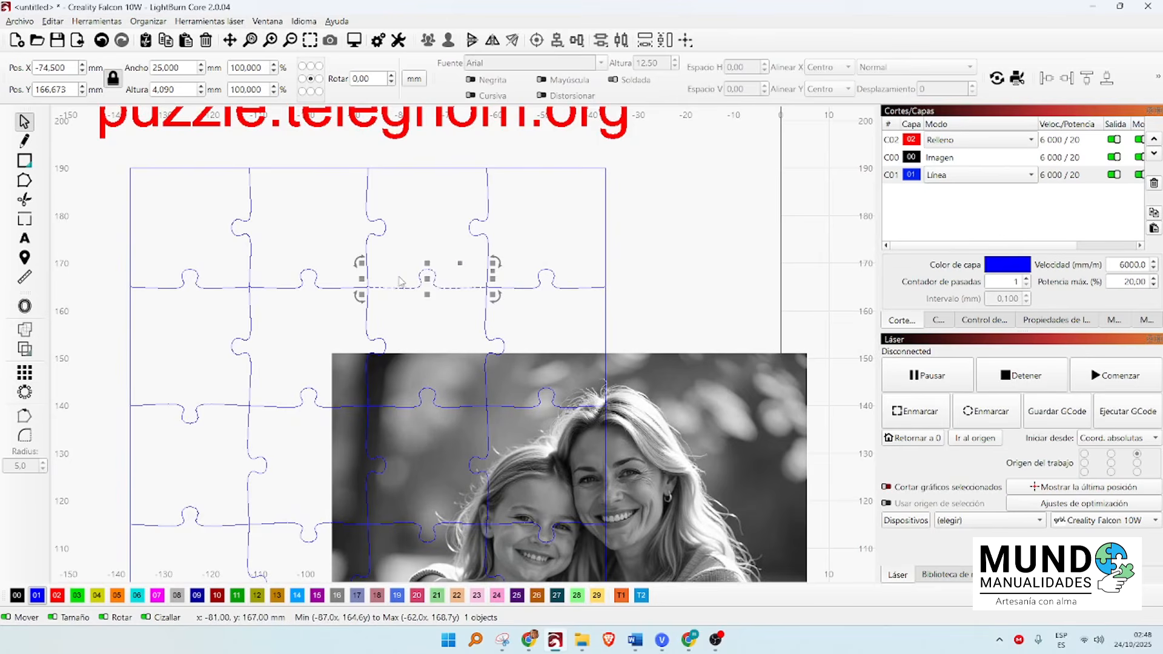
key(Delete)
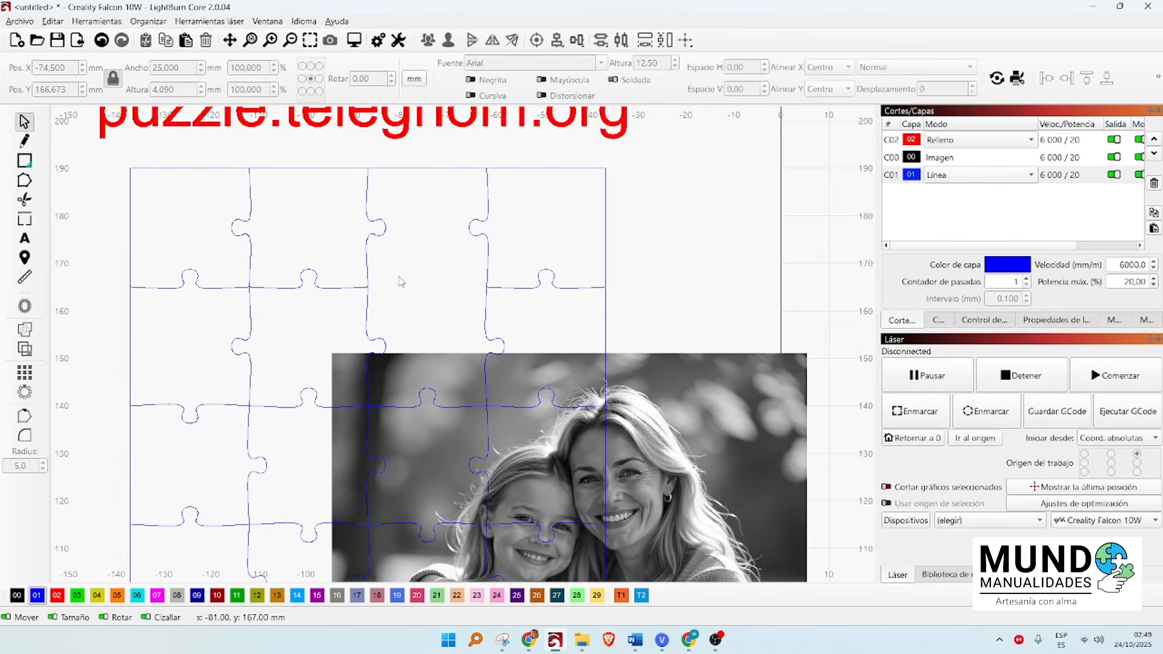
drag(411, 366, 209, 189)
drag(398, 320, 759, 348)
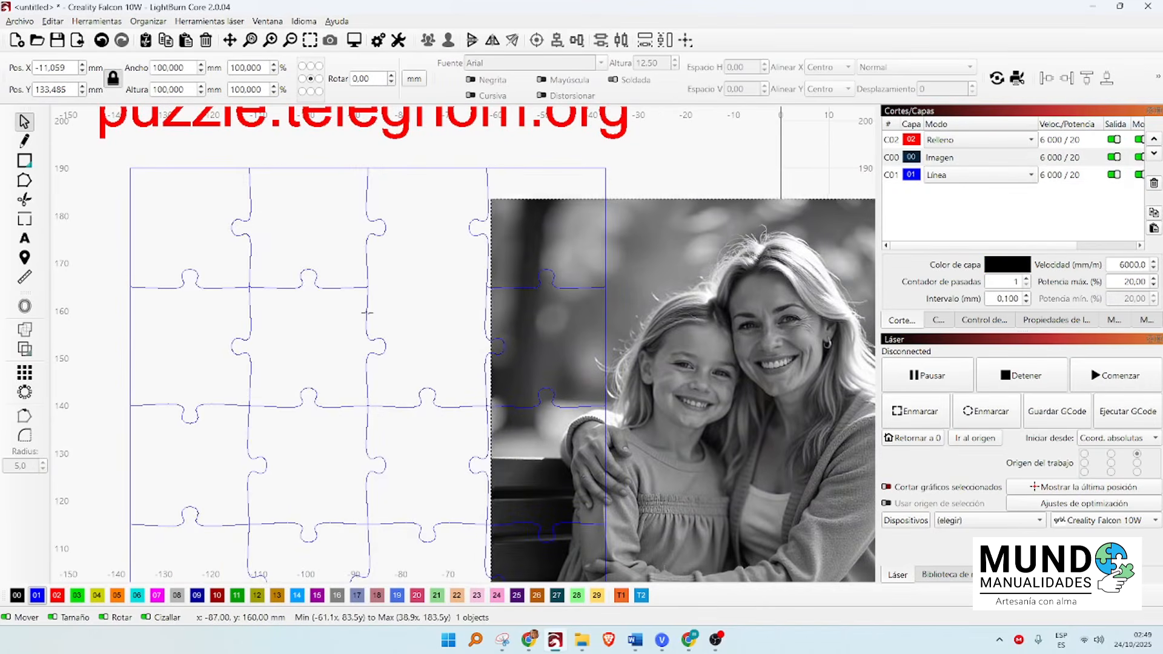
Break the middle vertical cut line at its node on the upper horizontal cut line.
click(369, 442)
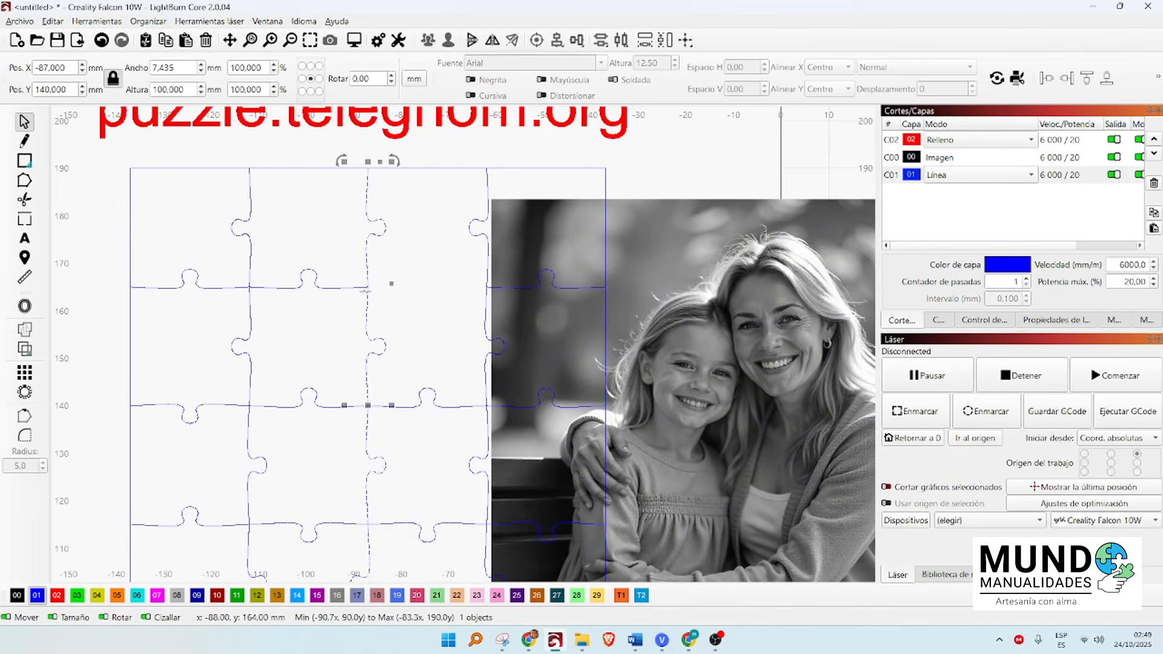
key(ctrl+grave)
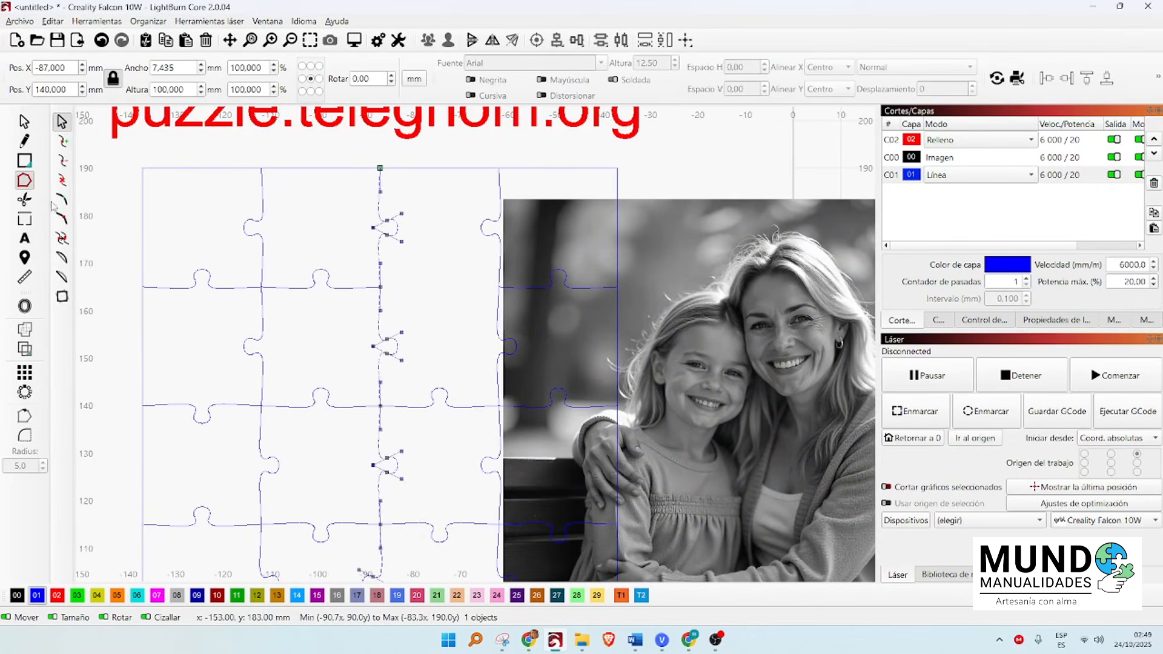
scroll(364, 271, up, 2)
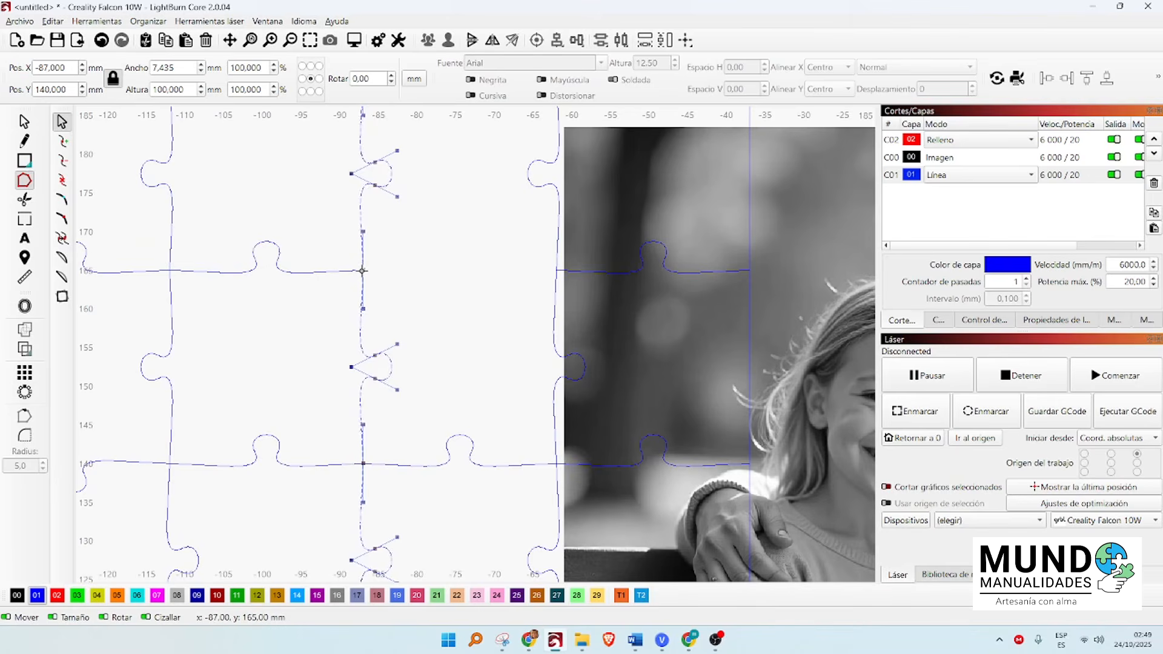
key(b)
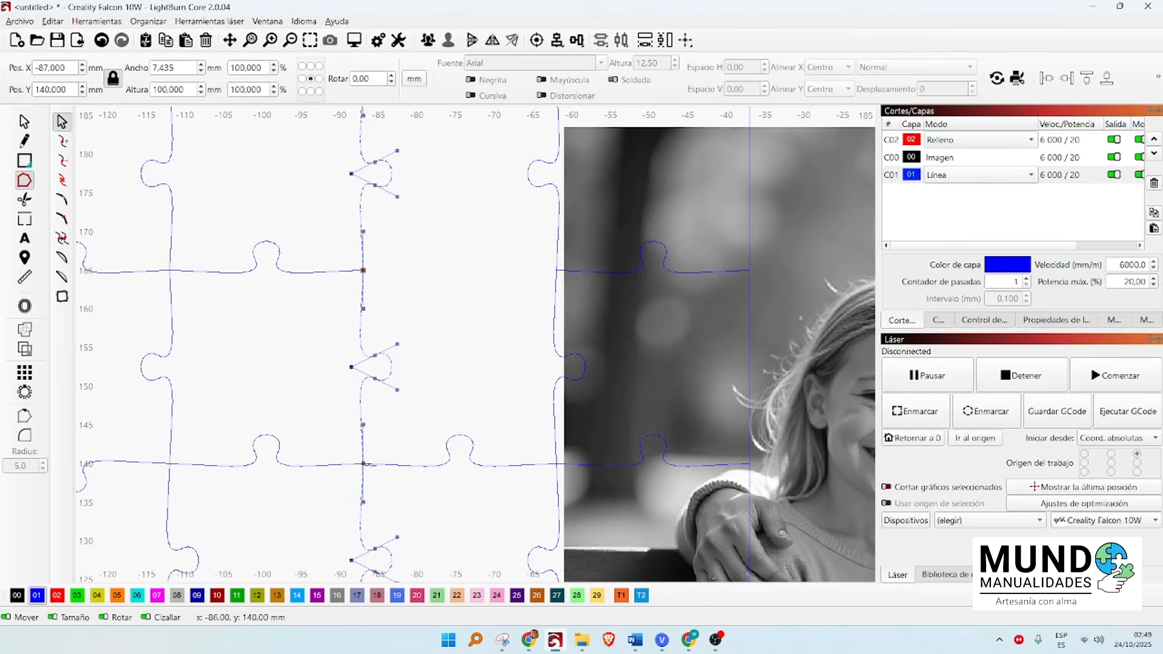
key(b)
scroll(396, 458, down, 3)
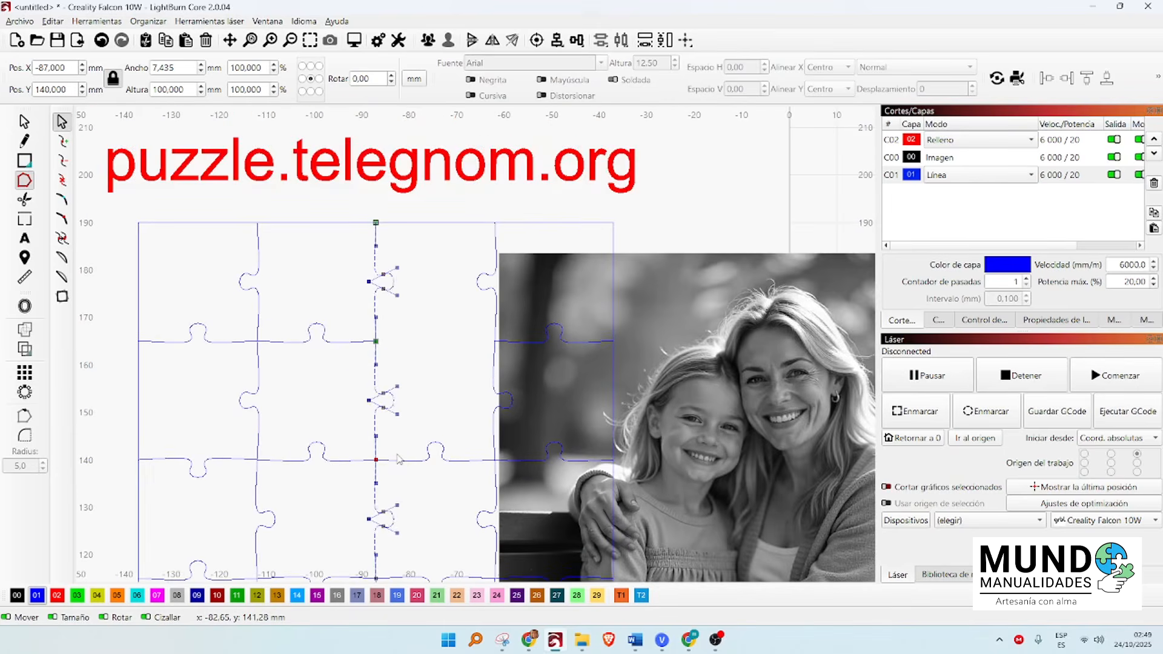
key(Escape)
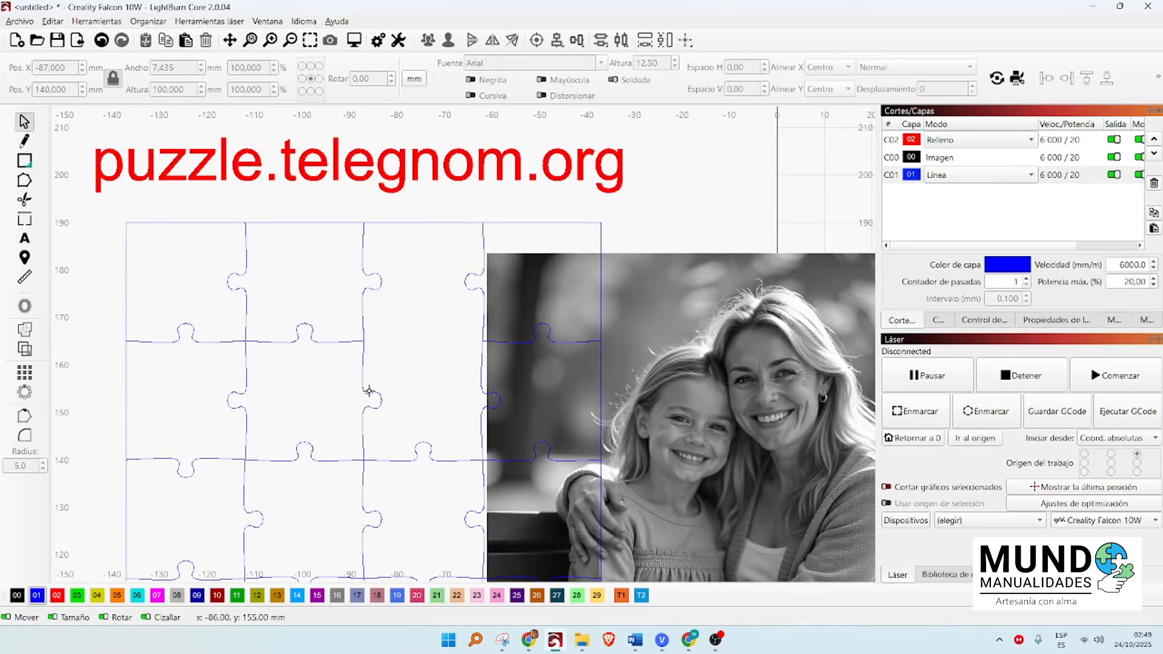
click(363, 391)
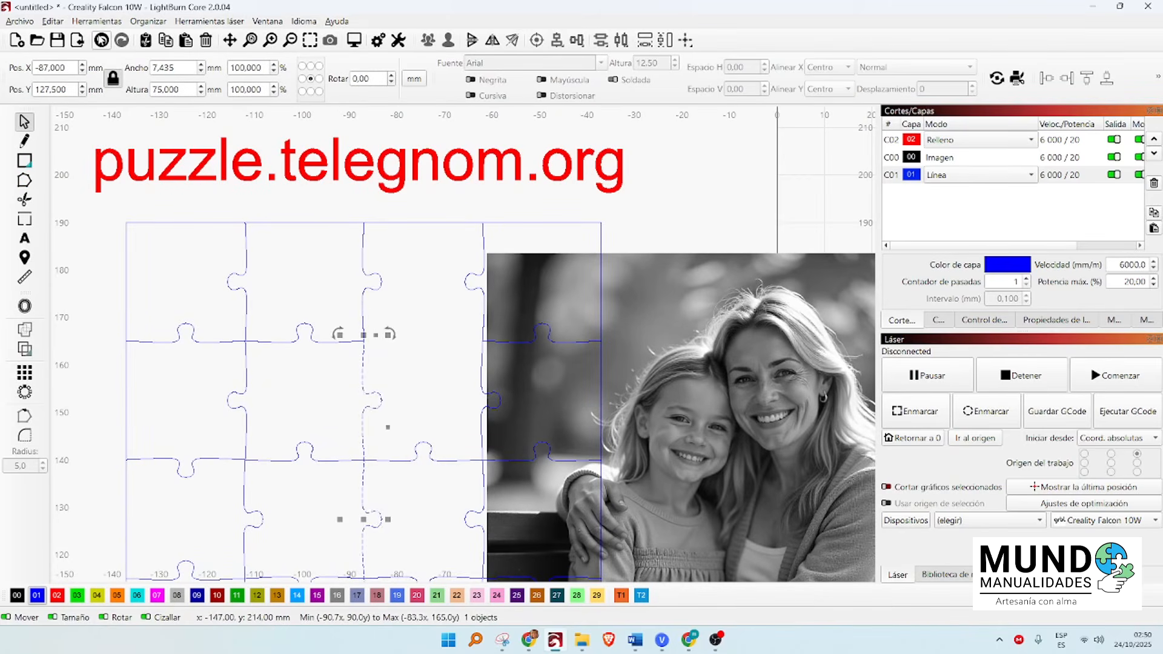
click(101, 40)
click(102, 40)
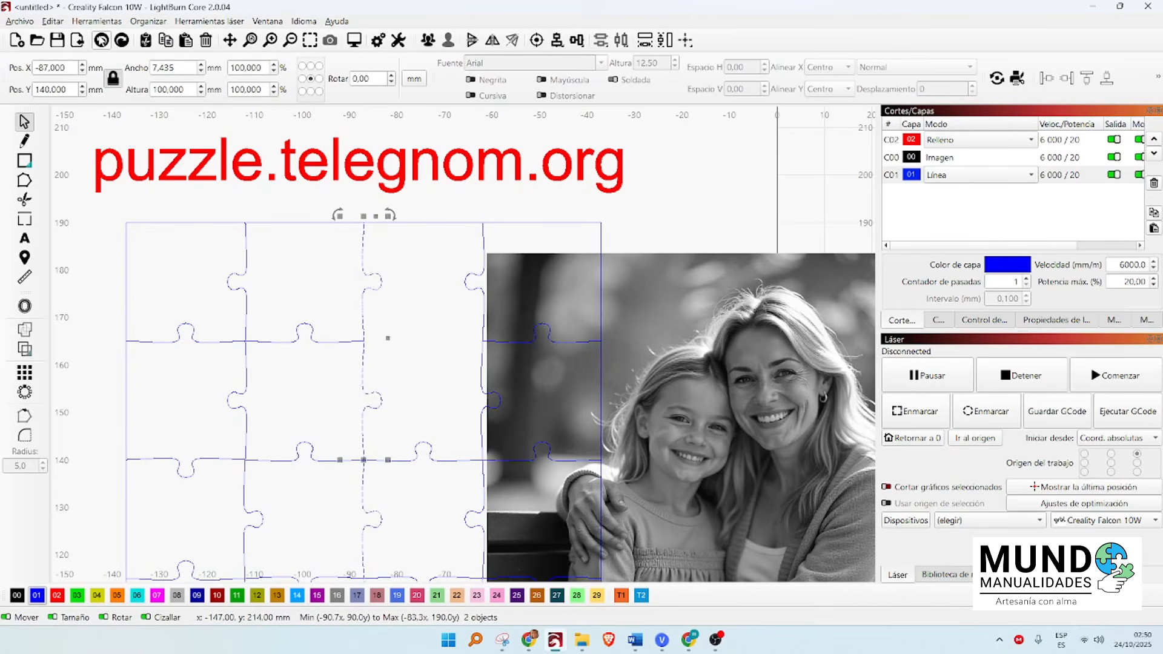
Break the middle vertical cut line at its node on the middle horizontal cut line.
click(27, 183)
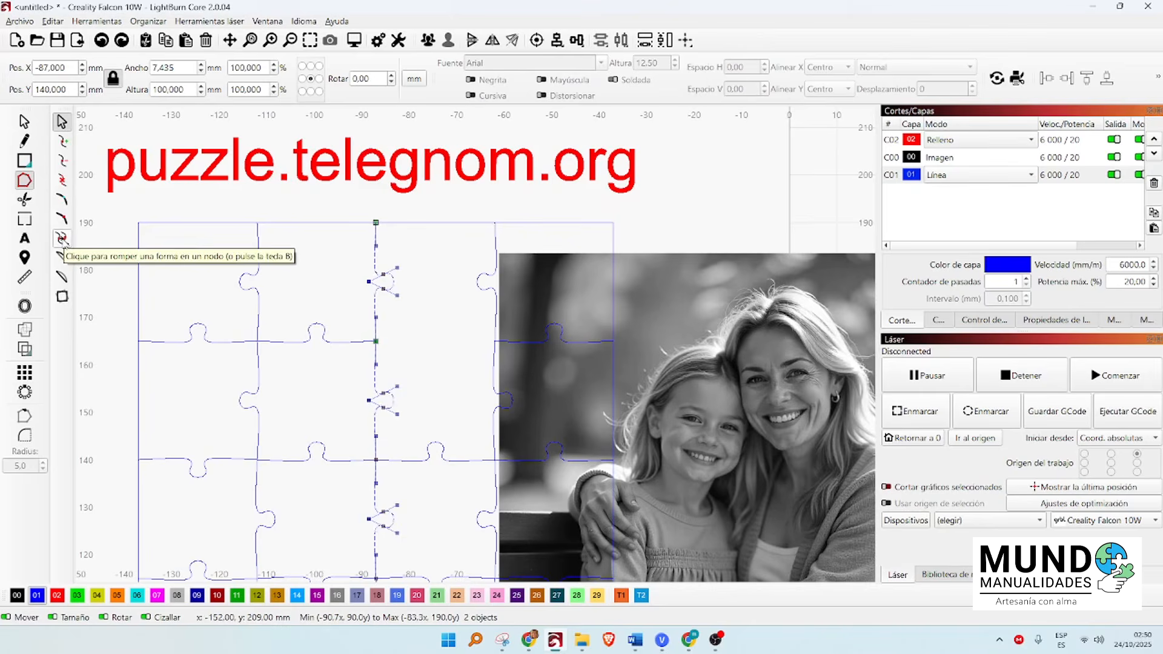
scroll(371, 464, up, 5)
key(b)
click(385, 455)
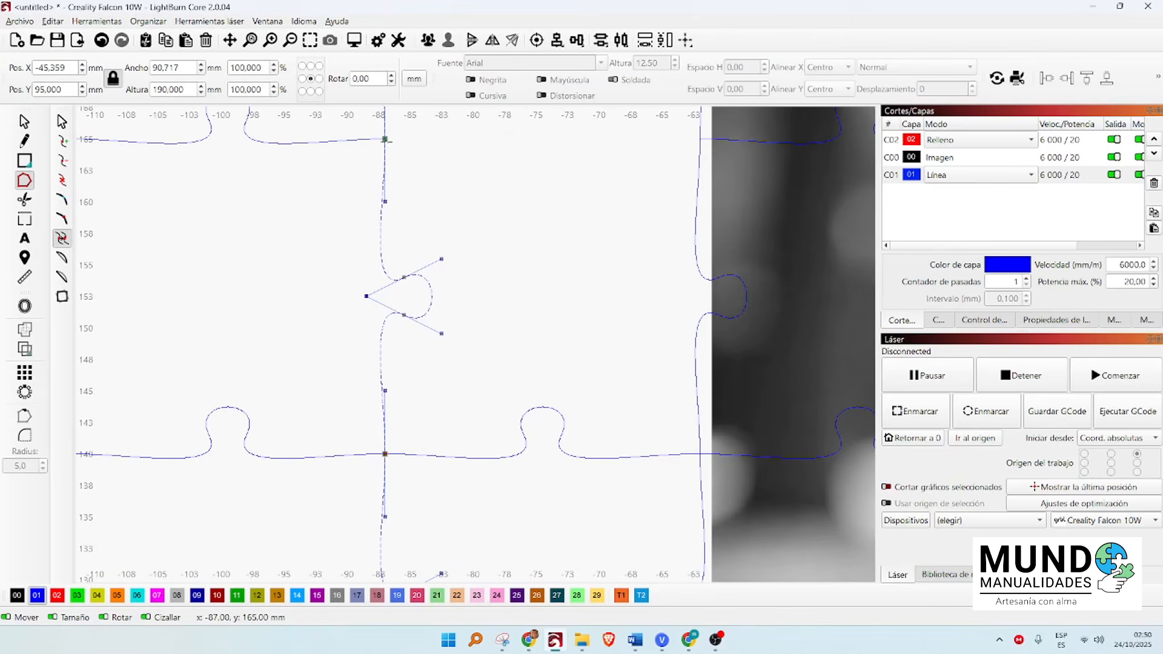
key(Escape)
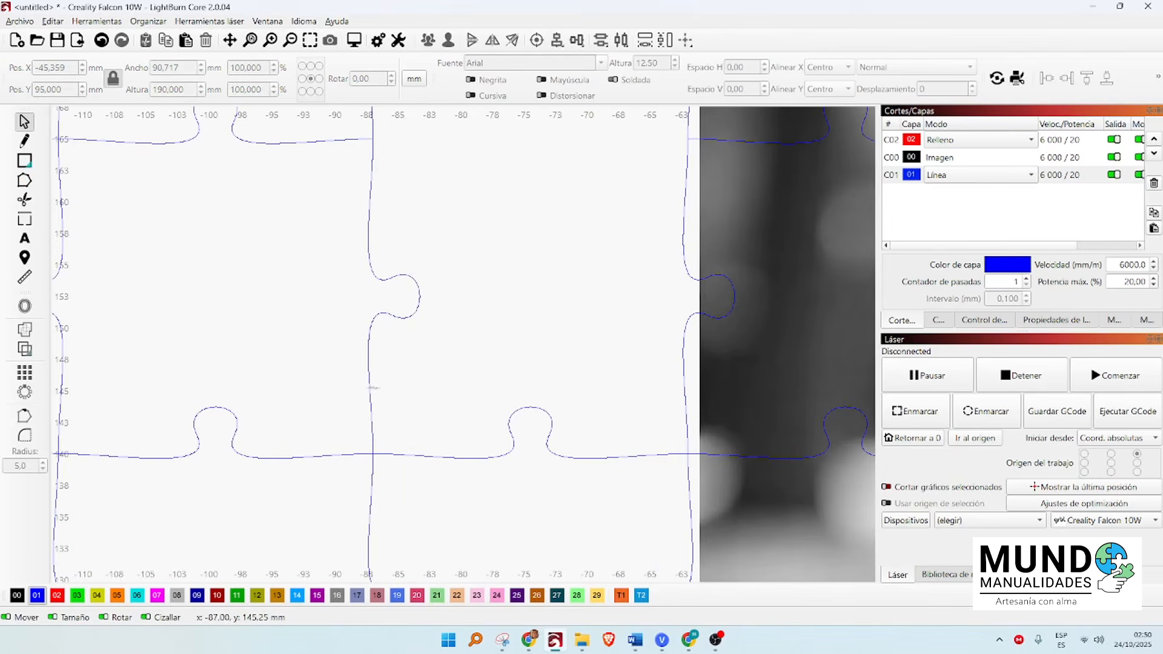
Delete the middle vertical cut line's segment between the upper and middle horizontal cut lines.
click(371, 387)
scroll(371, 387, down, 4)
scroll(369, 386, down, 1)
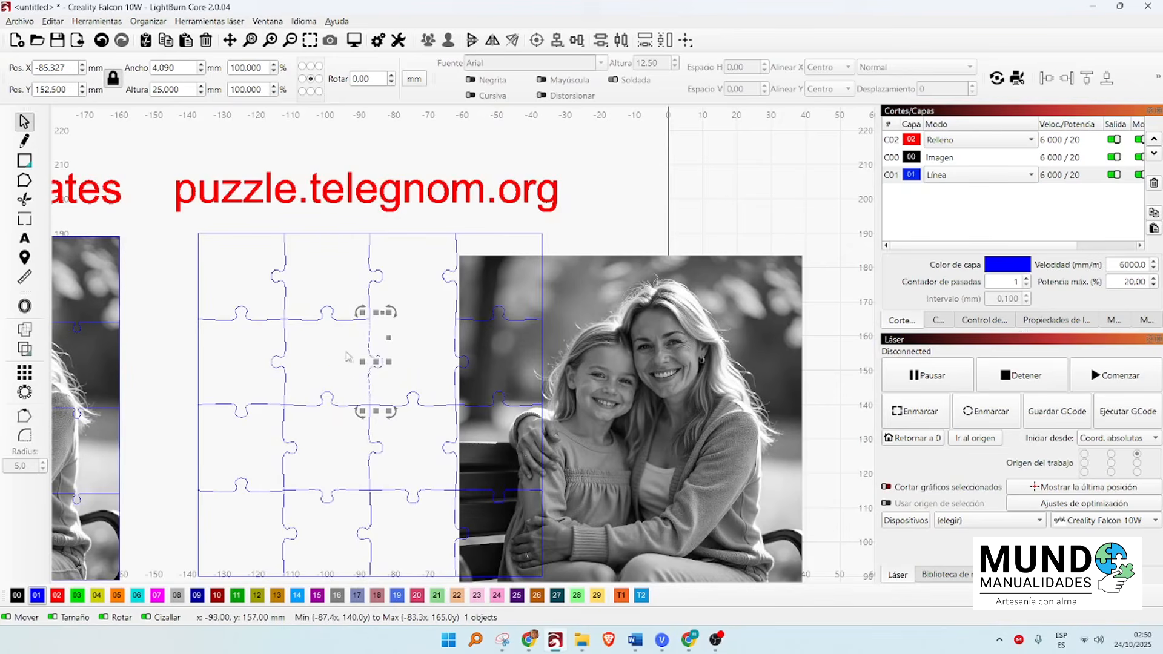
drag(371, 356, 406, 358)
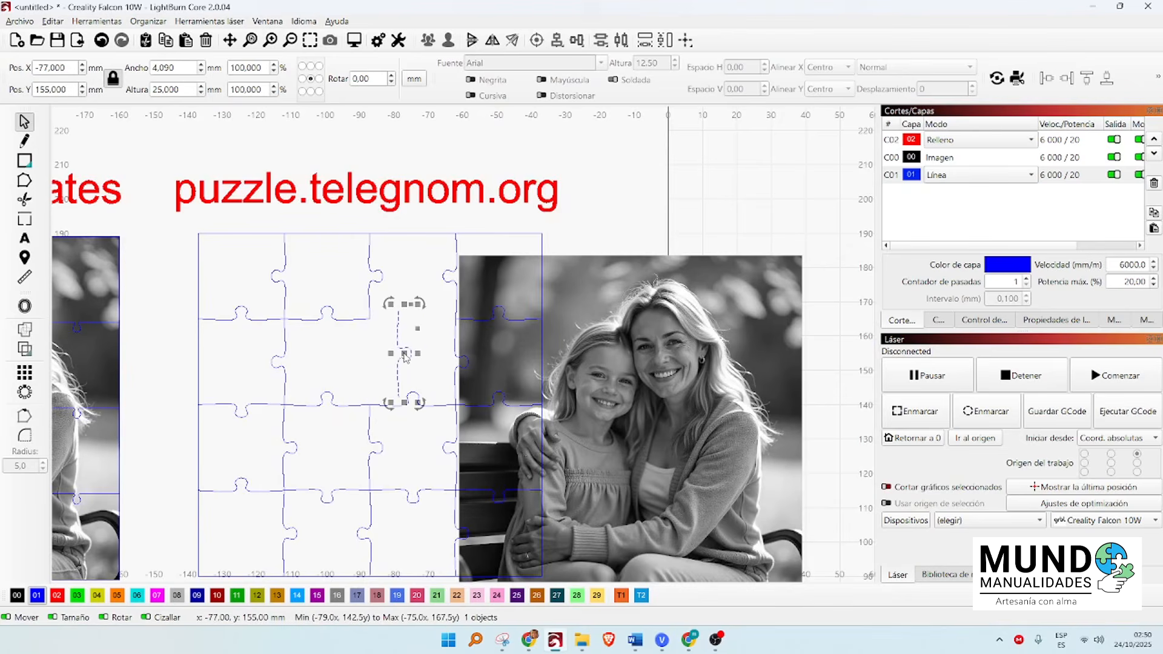
Snap the second photo back onto the puzzle.telegnom.org template so that its edges match the puzzle outline.
scroll(402, 363, down, 2)
drag(541, 389, 362, 372)
drag(256, 279, 277, 281)
scroll(253, 359, down, 2)
scroll(179, 356, up, 5)
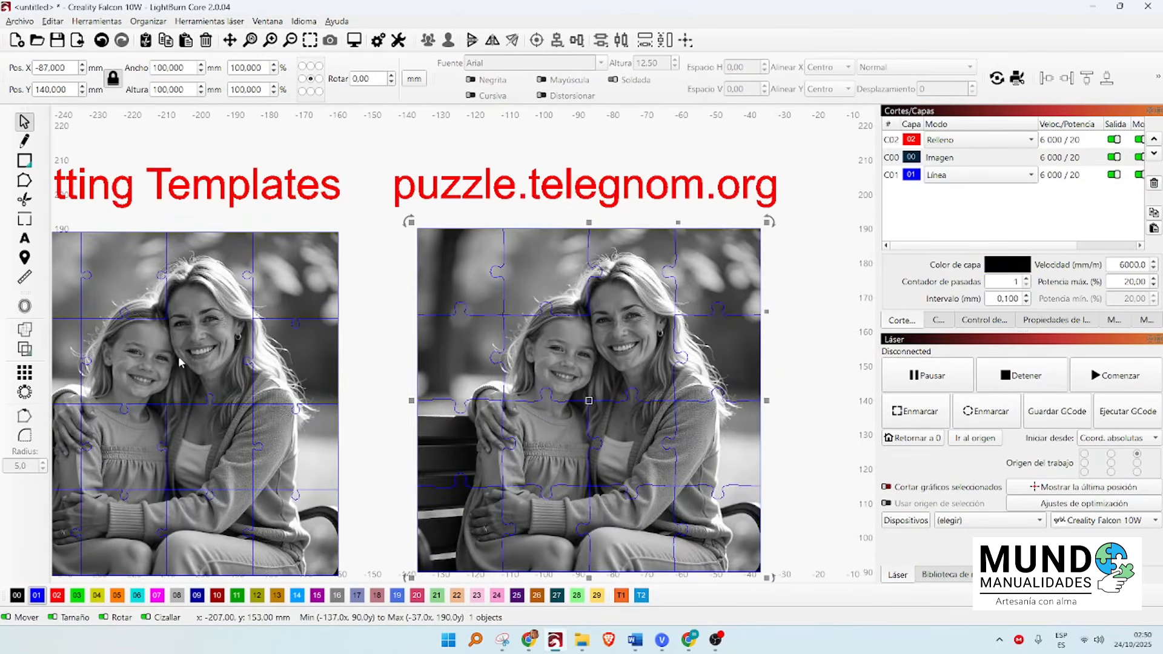
Compare the tab directions below the girl's face in the Cutting Templates puzzle and the puzzle.telegnom.org puzzle.
click(397, 364)
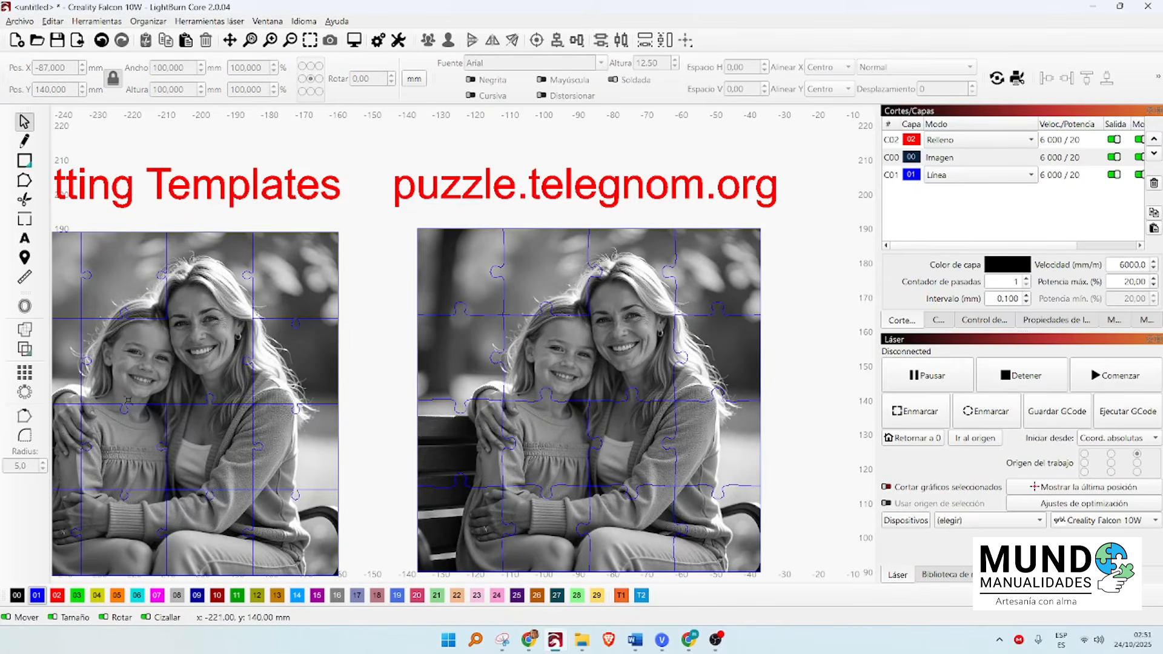
scroll(558, 416, up, 2)
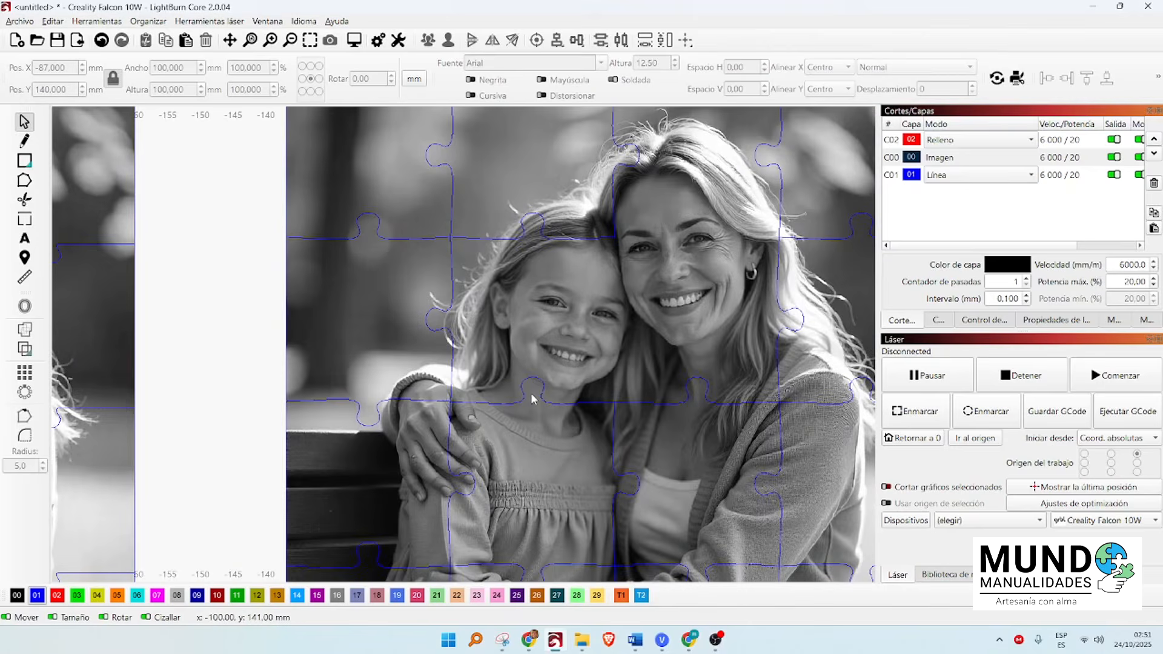
scroll(533, 399, down, 1)
scroll(532, 399, down, 2)
scroll(181, 380, up, 4)
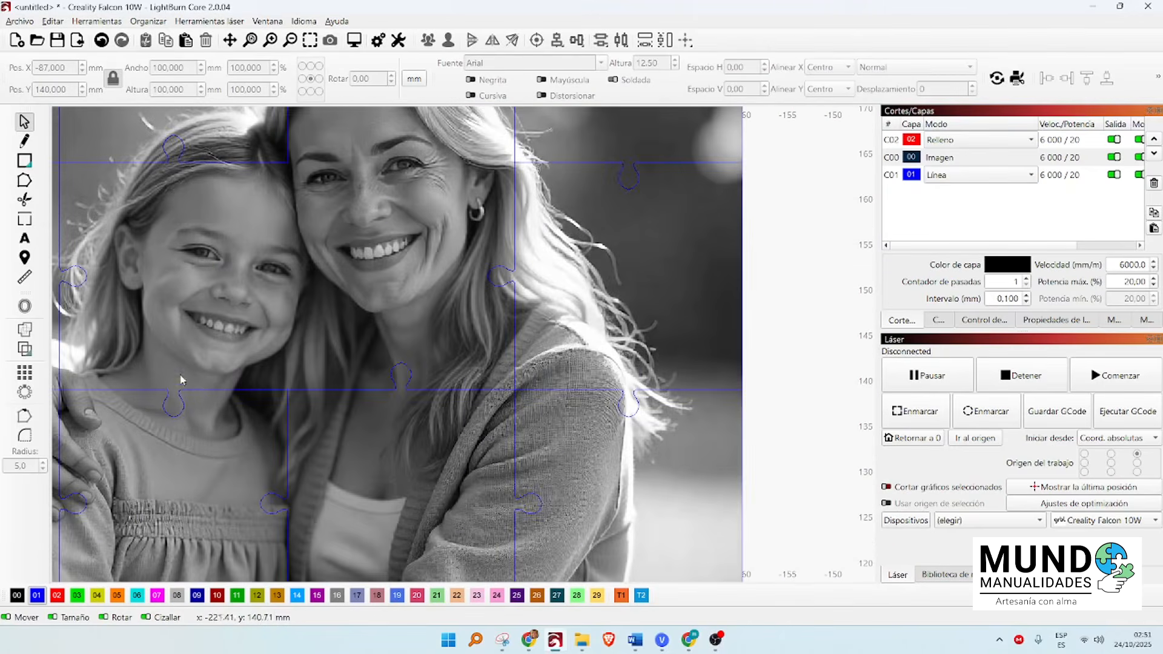
scroll(166, 390, down, 4)
scroll(167, 391, down, 1)
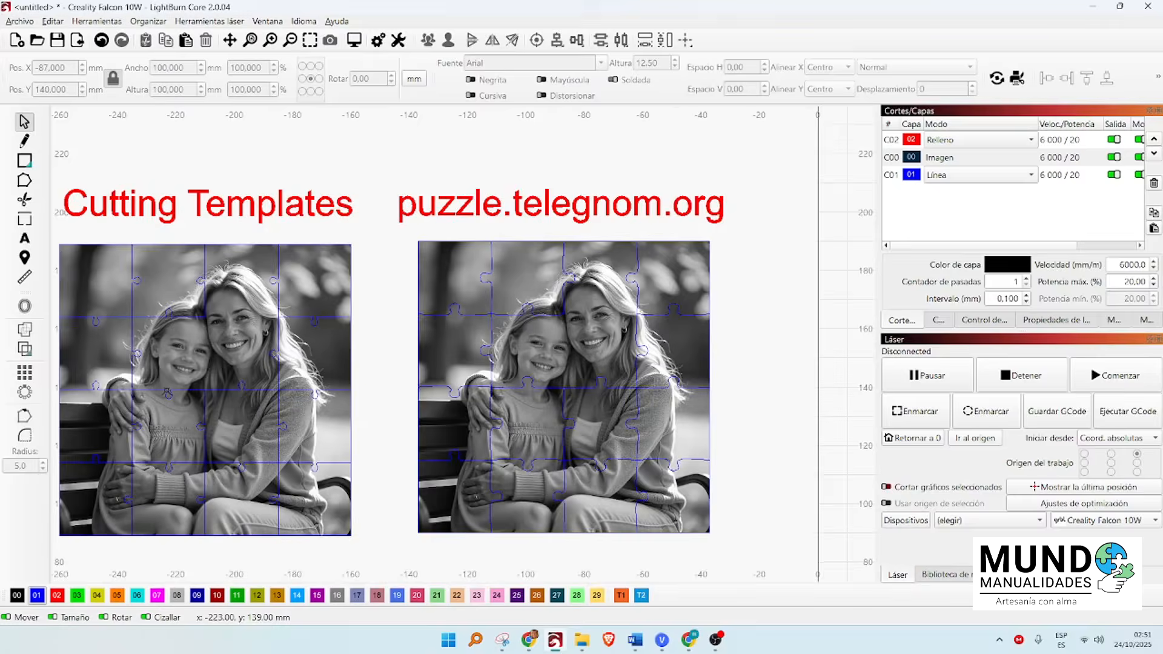
Move the second photo off the puzzle.telegnom.org template and break the middle horizontal cut line where it meets the middle and left vertical cut lines.
scroll(519, 368, up, 4)
drag(544, 329, 855, 325)
click(530, 367)
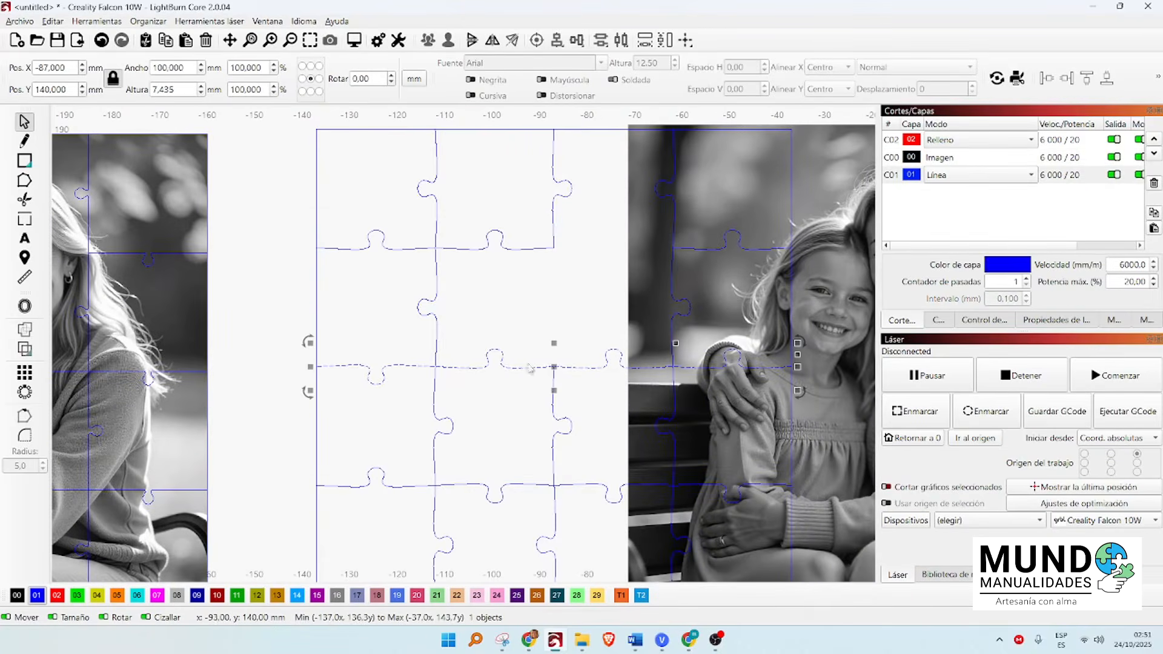
click(24, 180)
scroll(552, 371, up, 4)
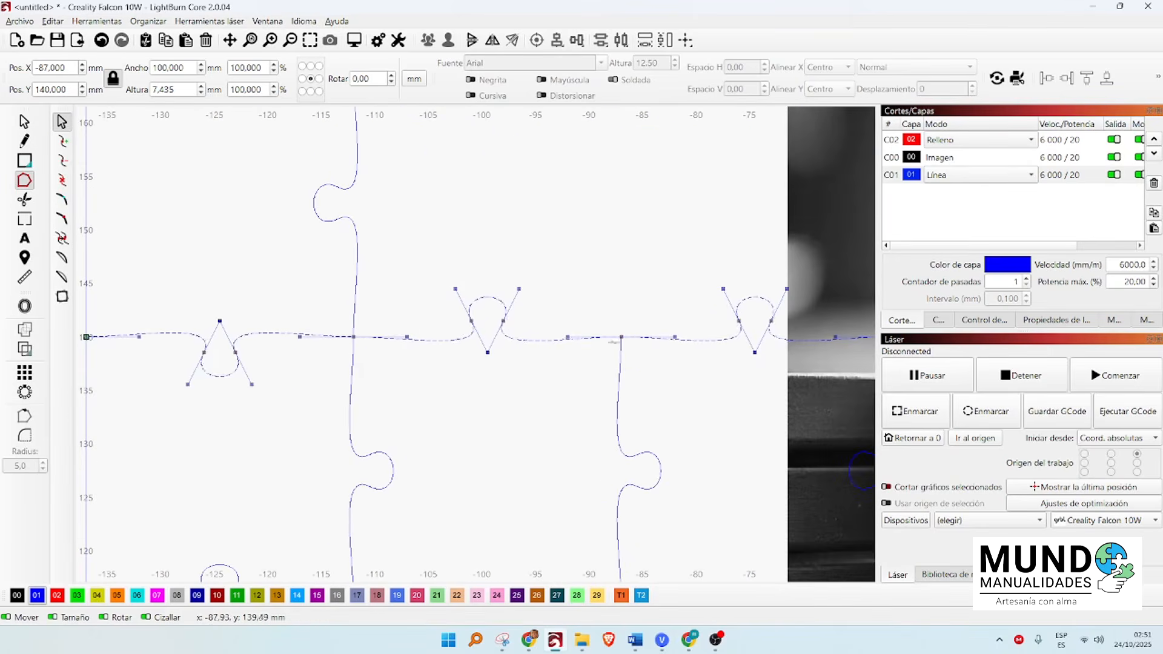
key(b)
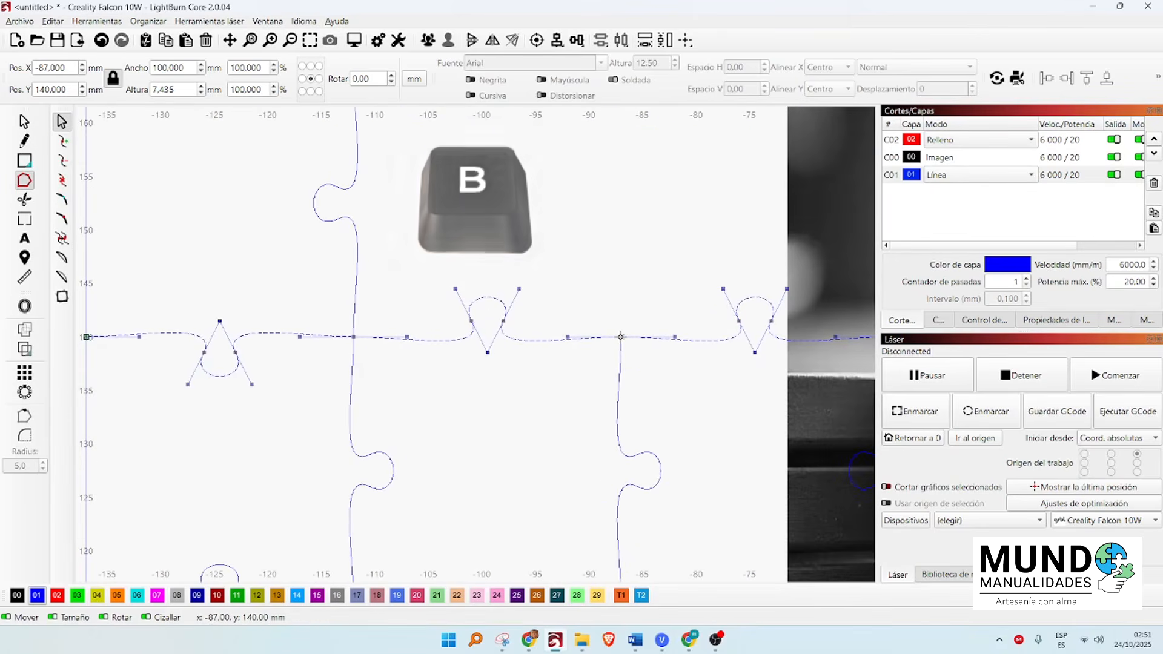
key(b)
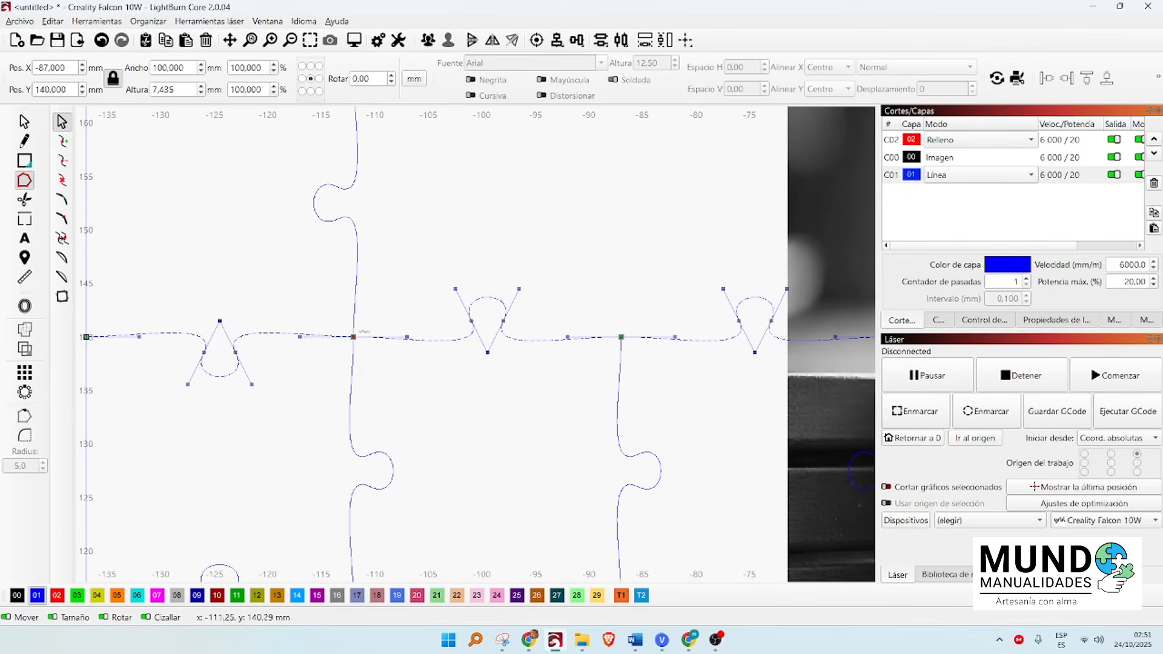
Delete the middle horizontal cut line's segment between the left and middle vertical cut lines.
key(Escape)
click(492, 313)
drag(493, 312, 501, 272)
key(Delete)
Align the second photo's corner with the puzzle.telegnom.org outline again and inspect the cuts around both faces.
scroll(502, 271, down, 7)
drag(585, 268, 410, 276)
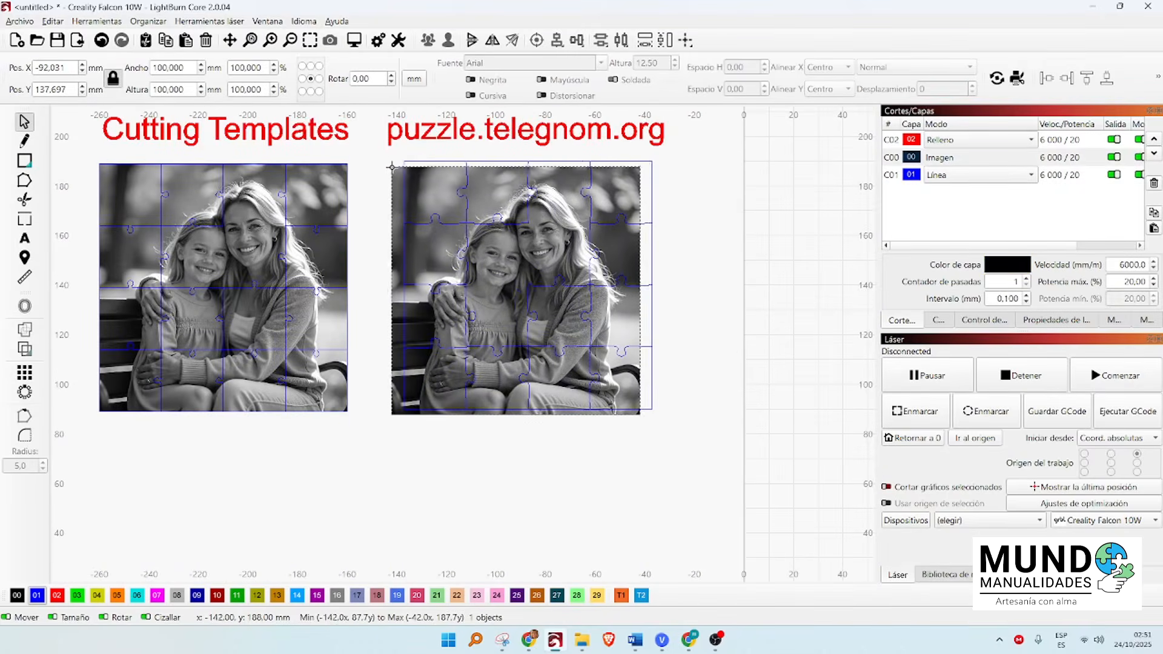
drag(393, 167, 405, 162)
click(673, 363)
scroll(678, 363, up, 2)
scroll(524, 184, up, 3)
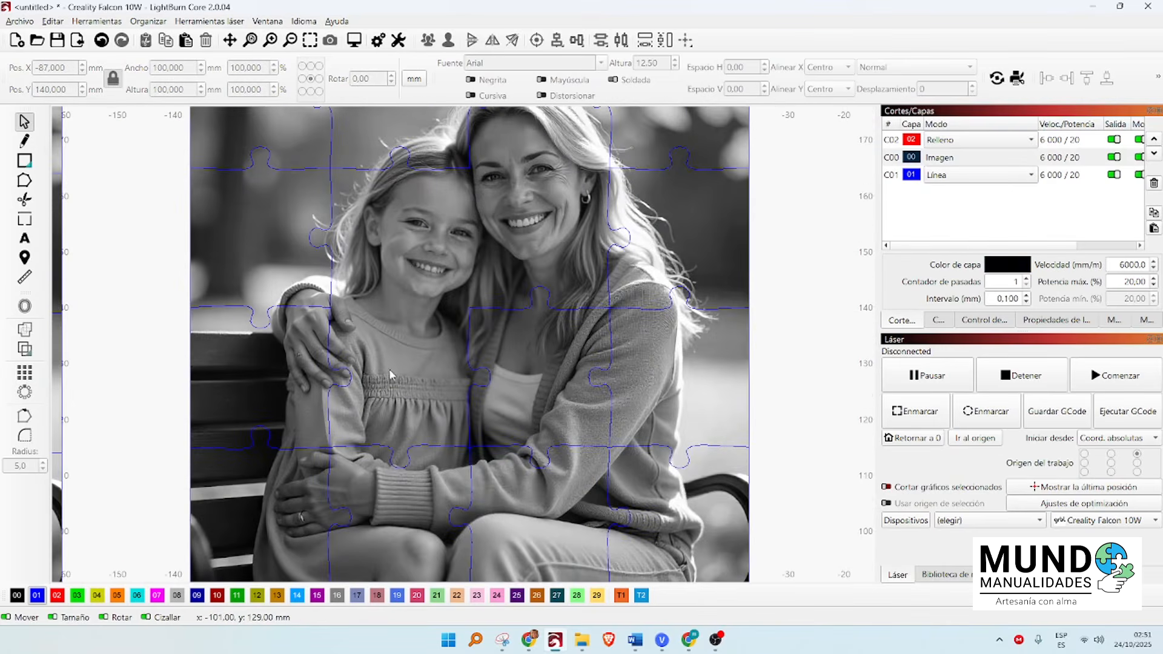
scroll(499, 231, down, 5)
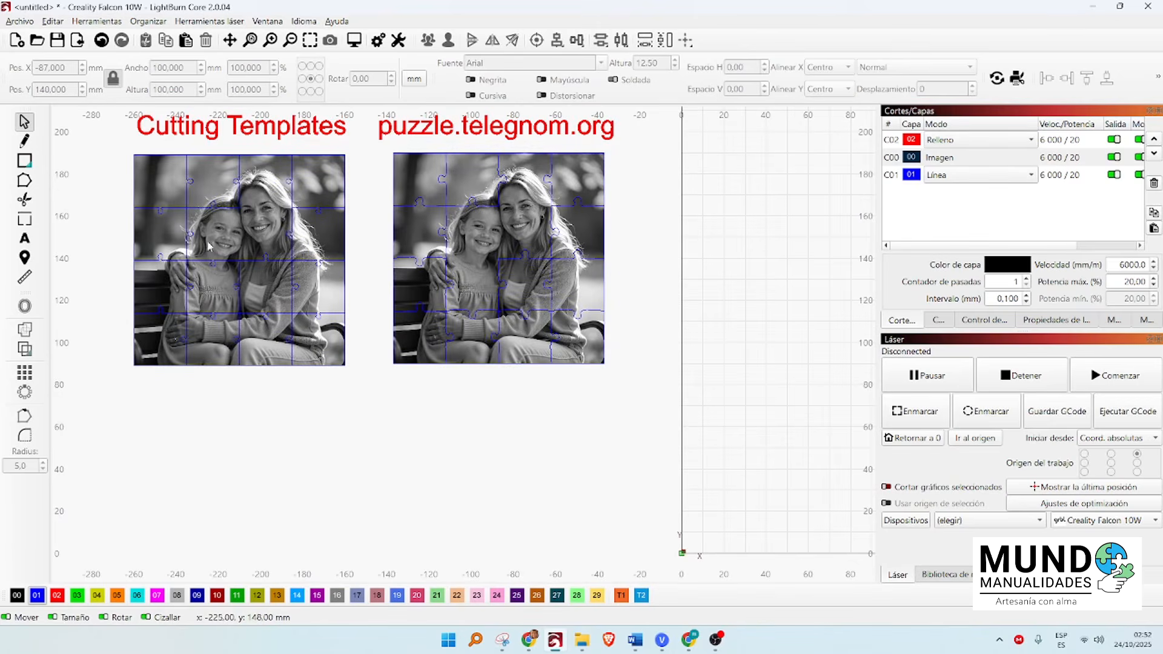
Move both photos below their puzzle templates so that the Cutting Templates and puzzle.telegnom.org cut lines stand alone.
drag(278, 245, 274, 461)
drag(484, 240, 477, 458)
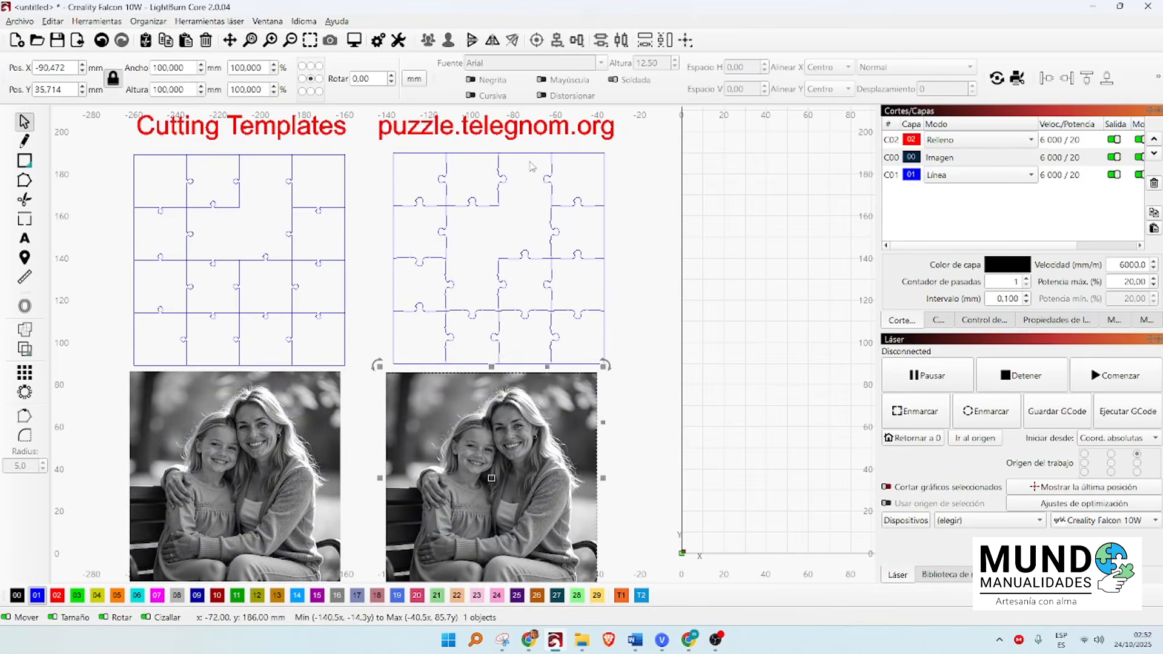